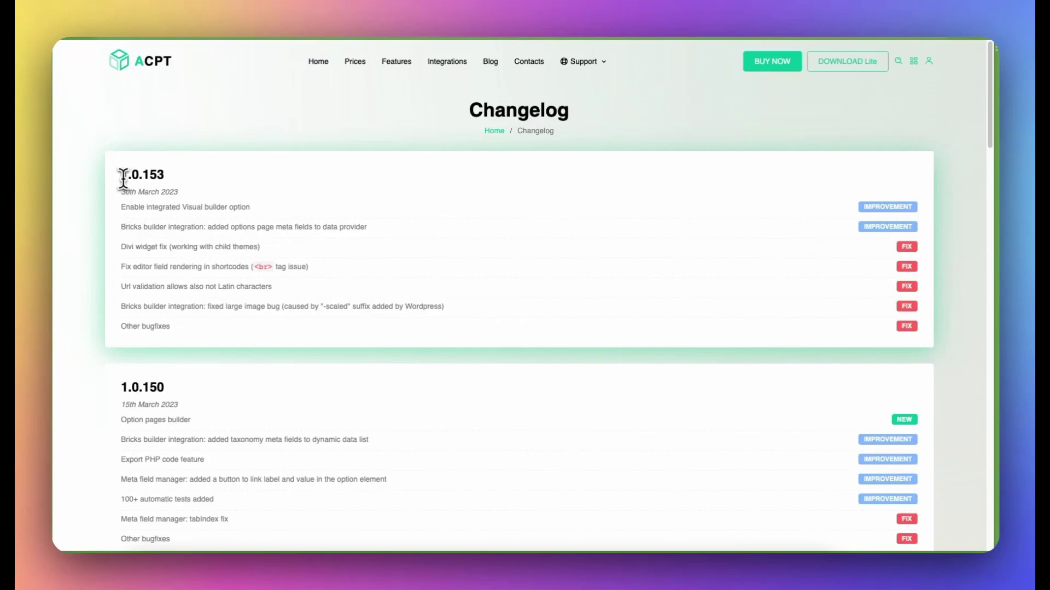
Highlight the 1.0.153 version number on the ACPT changelog, then clear the highlight
{"action": "left_click_drag", "start_coordinate": [121, 179], "coordinate": [186, 195]}
{"action": "left_click", "coordinate": [246, 249]}
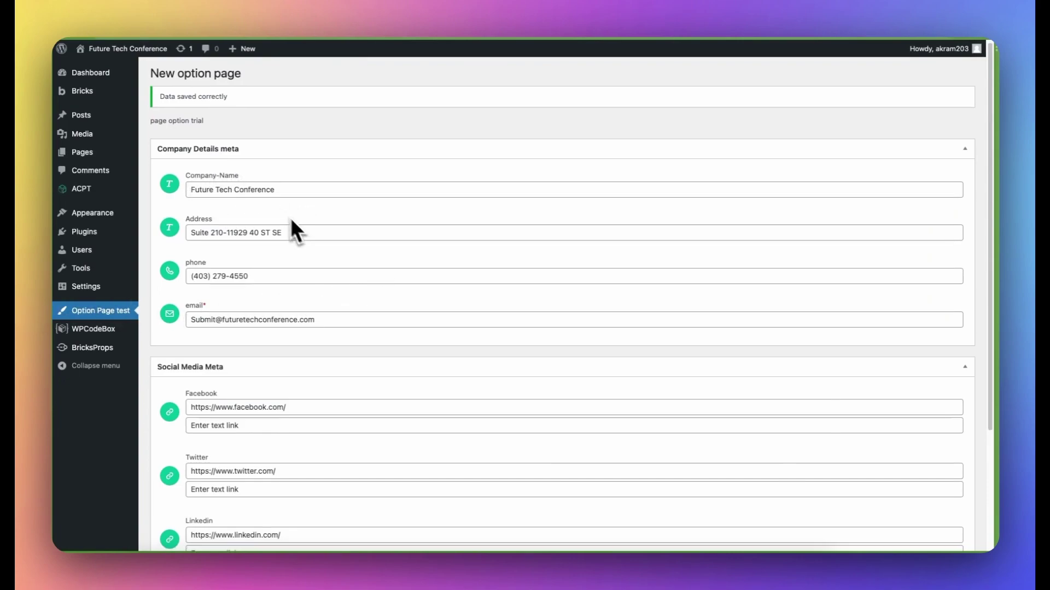
Scroll through the option page's saved Company Details and Social Media fields
{"action": "scroll", "coordinate": [273, 232], "scroll_direction": "down", "scroll_amount": 1}
{"action": "scroll", "coordinate": [268, 253], "scroll_direction": "down", "scroll_amount": 3}
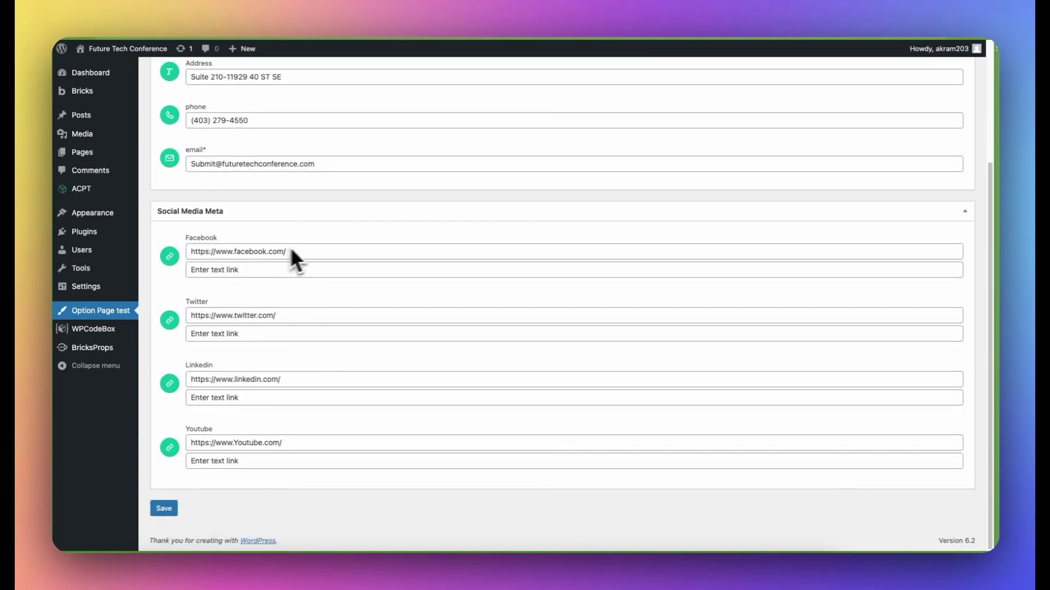
{"action": "scroll", "coordinate": [323, 245], "scroll_direction": "up", "scroll_amount": 3}
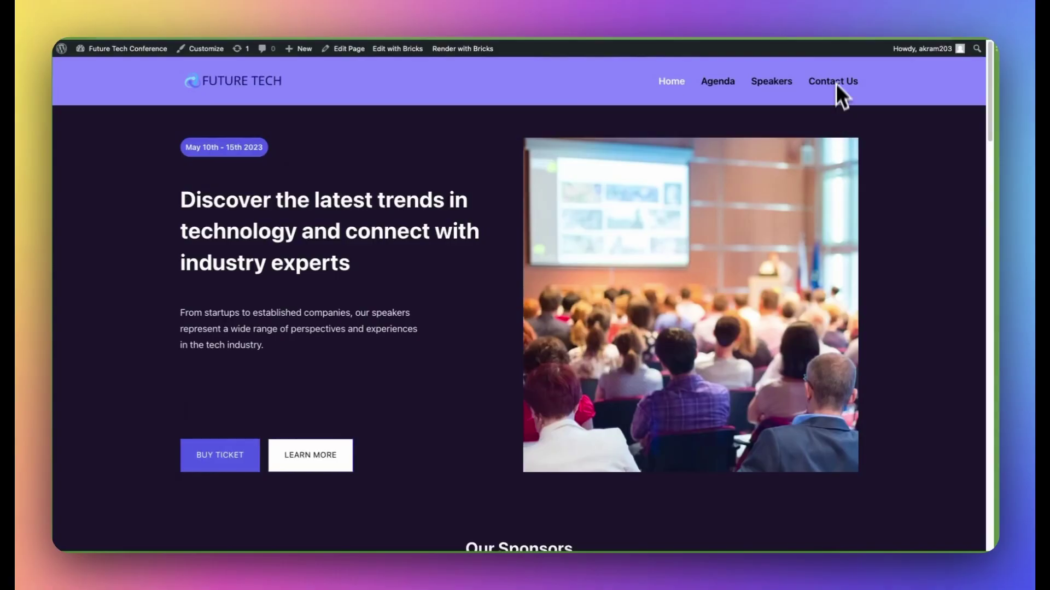
Change the option page phone to 123456789 and confirm it in the reloaded footer
{"action": "left_click", "coordinate": [838, 82]}
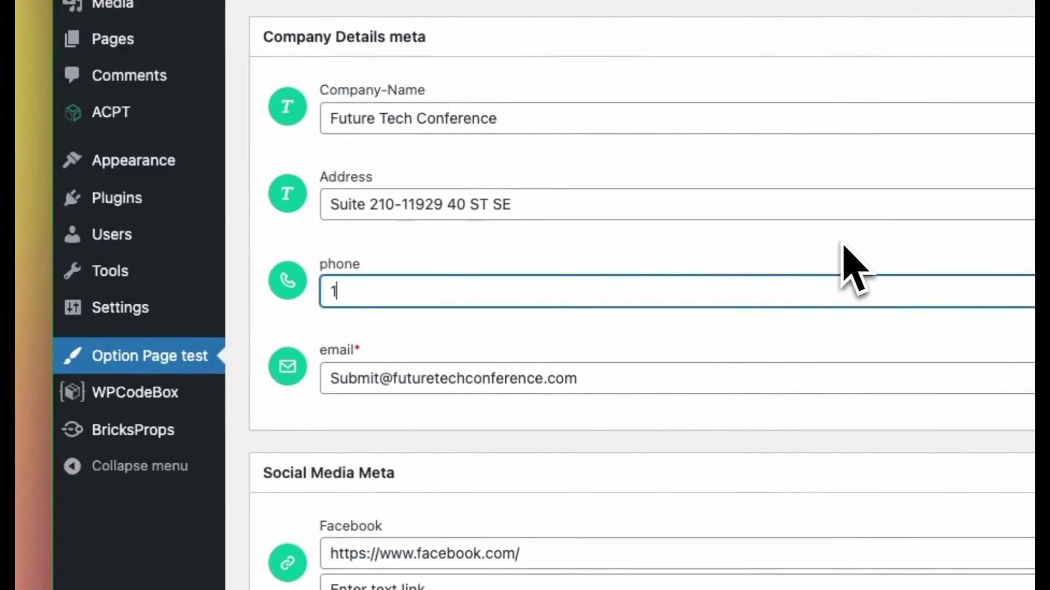
{"action": "type", "text": "2345"}
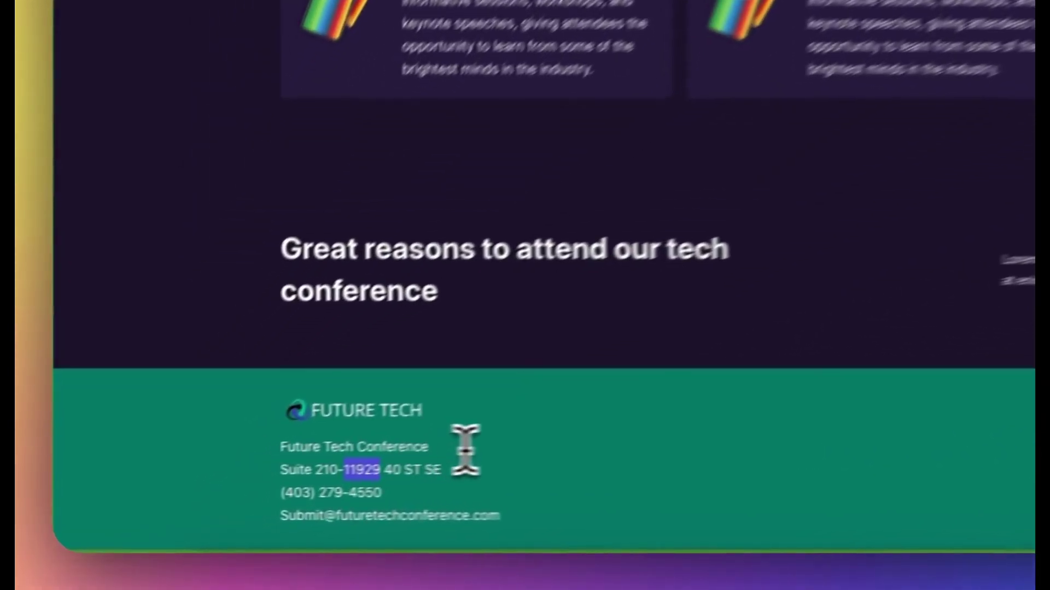
{"action": "key", "text": "super+r"}
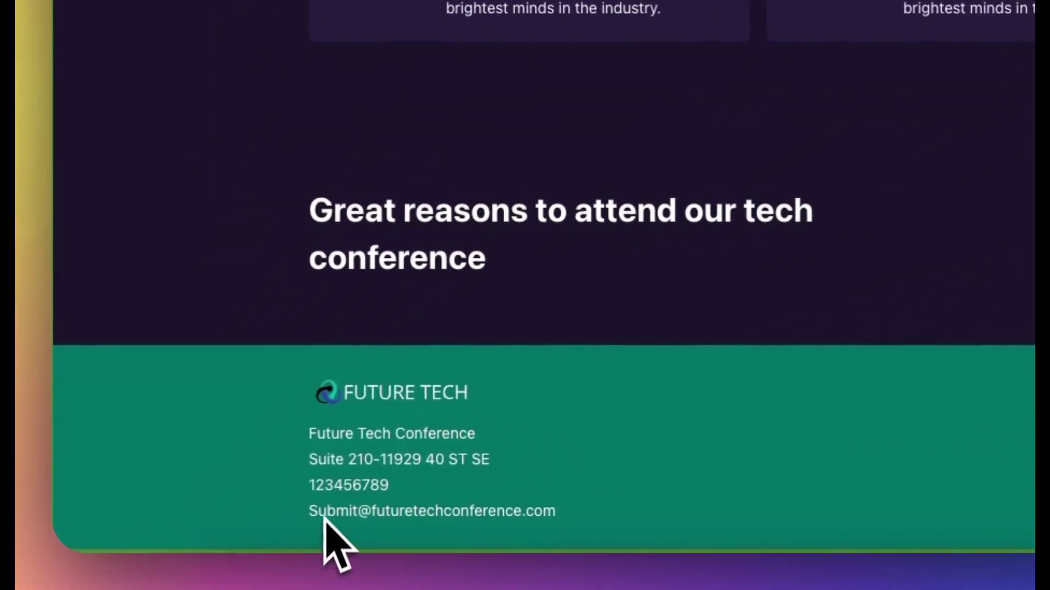
{"action": "left_click_drag", "start_coordinate": [306, 492], "coordinate": [384, 492]}
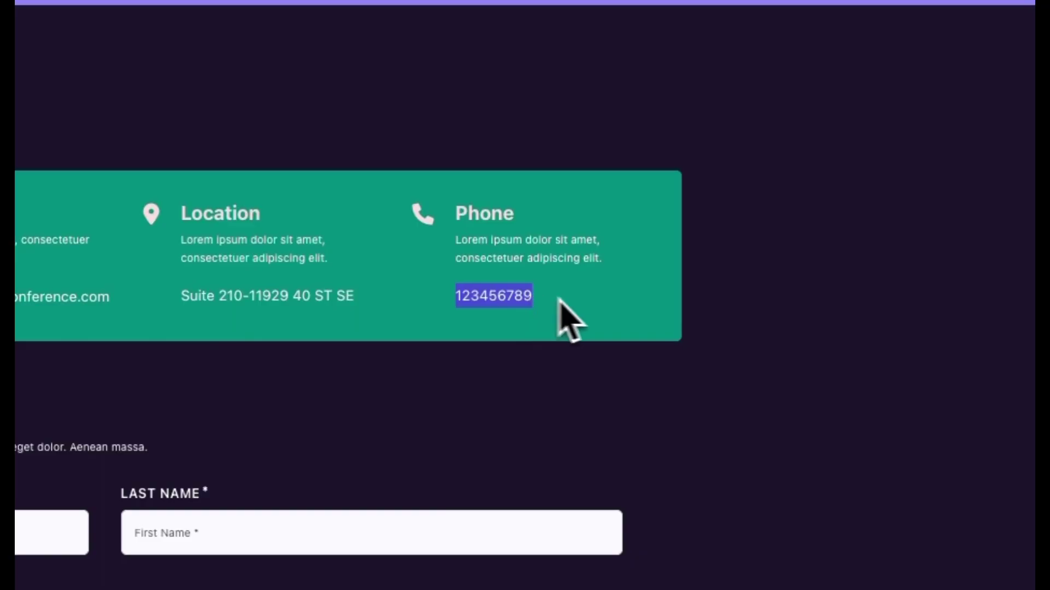
{"action": "left_click", "coordinate": [559, 300]}
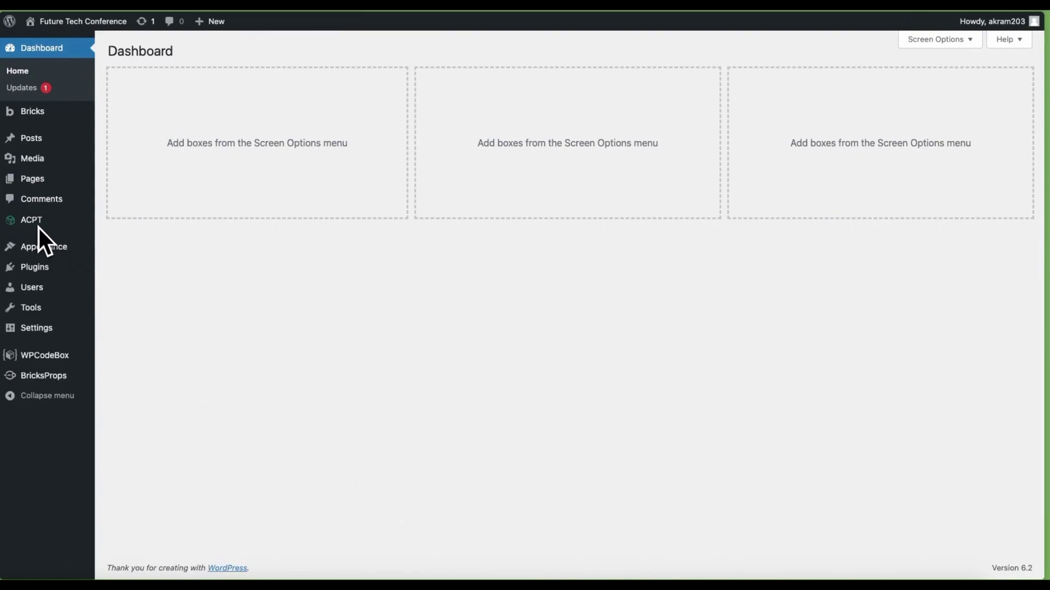
Go to ACPT's Option pages manager and begin adding a new page
{"action": "mouse_move", "coordinate": [38, 225]}
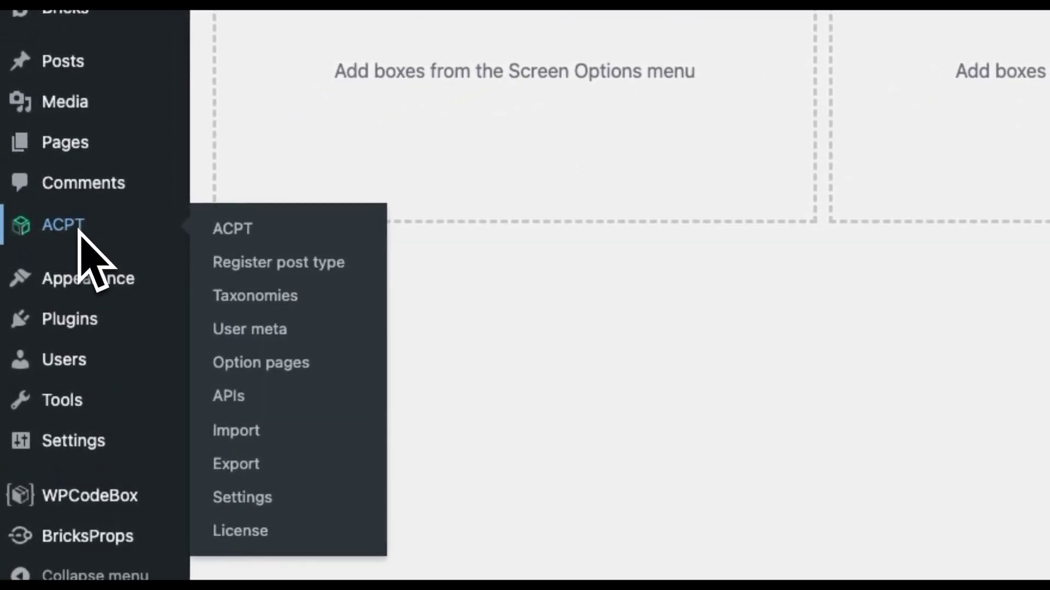
{"action": "left_click", "coordinate": [296, 367]}
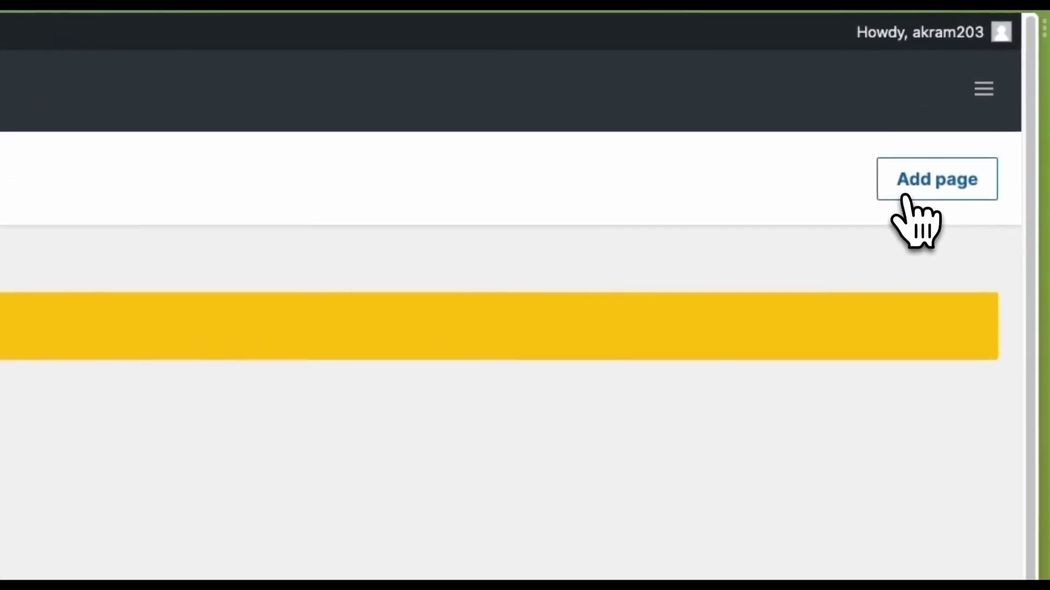
{"action": "left_click", "coordinate": [992, 96]}
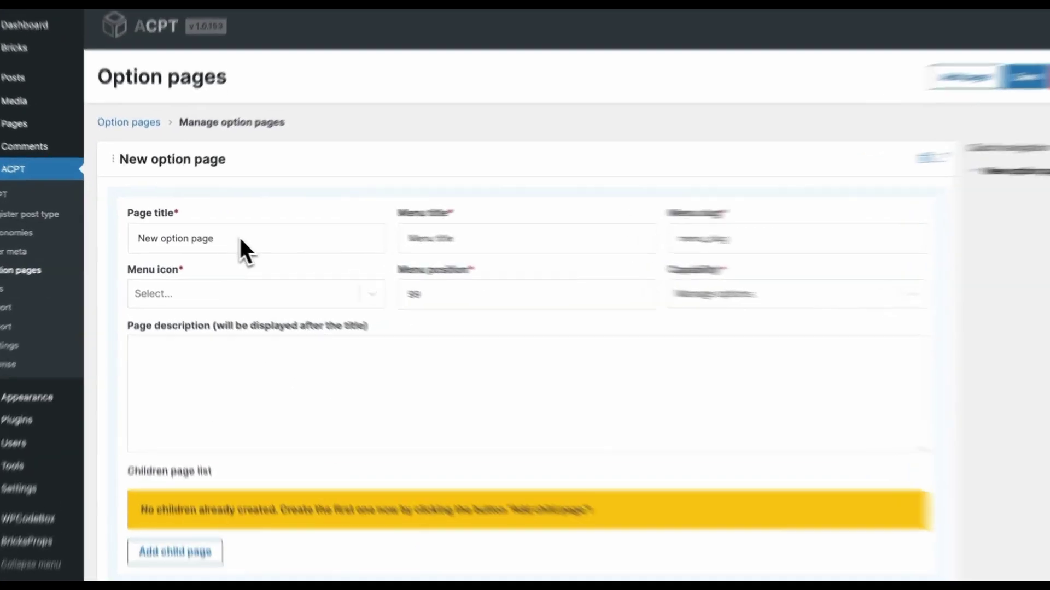
Enter page title 'Business Information', menu title 'Company Information' and menu slug 'company_info'
{"action": "left_click", "coordinate": [218, 224]}
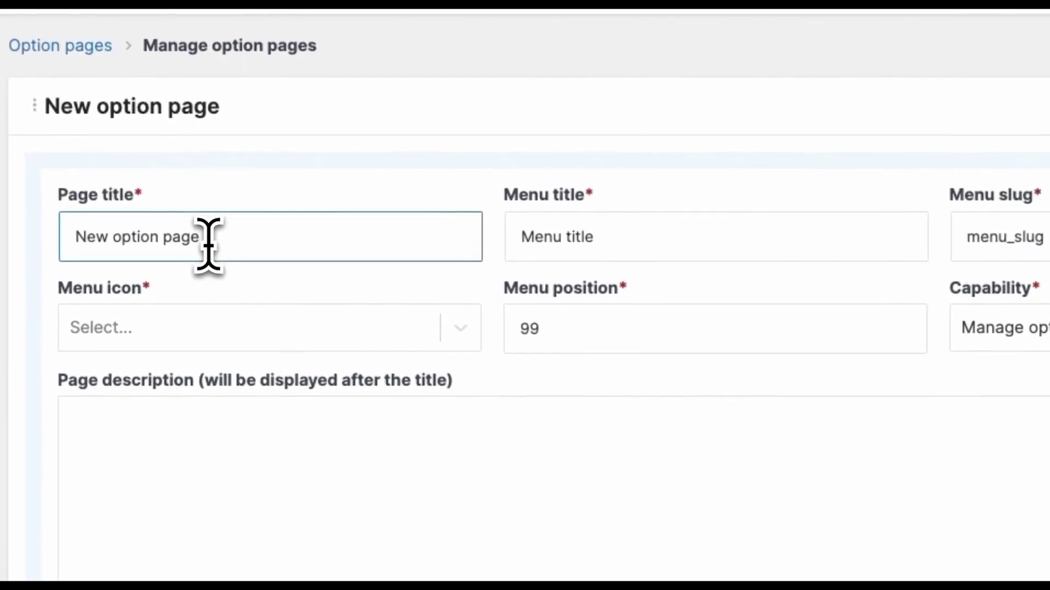
{"action": "key", "text": "ctrl+a"}
{"action": "type", "text": "B"}
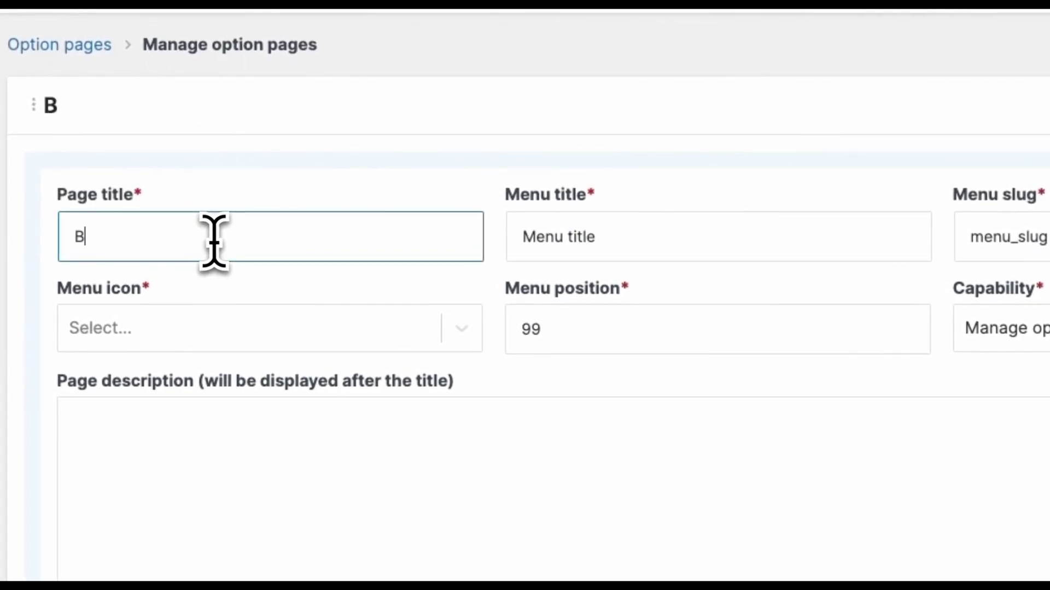
{"action": "type", "text": "usines"}
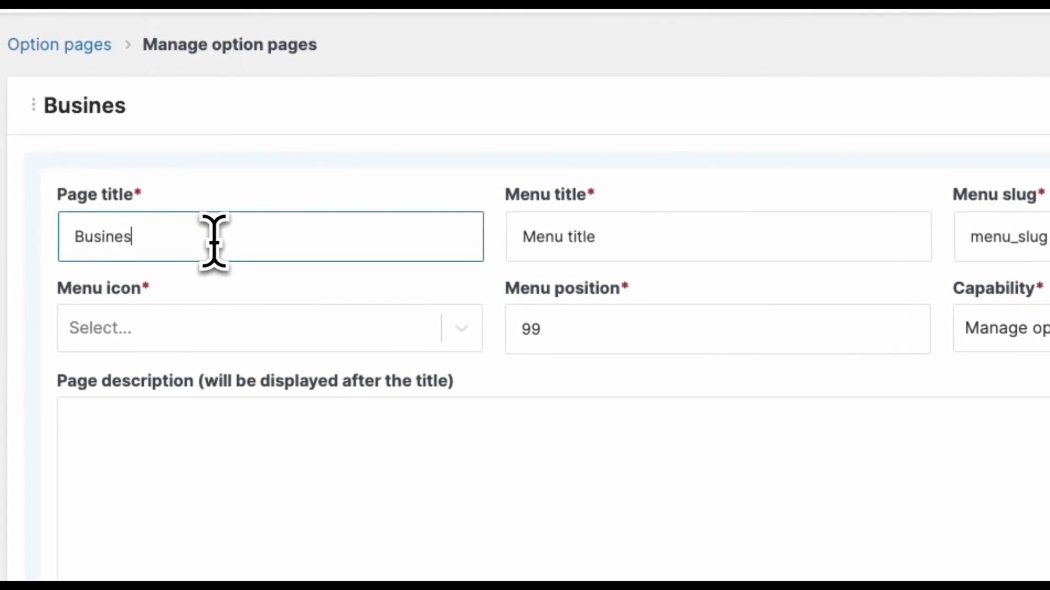
{"action": "type", "text": "s Informatio"}
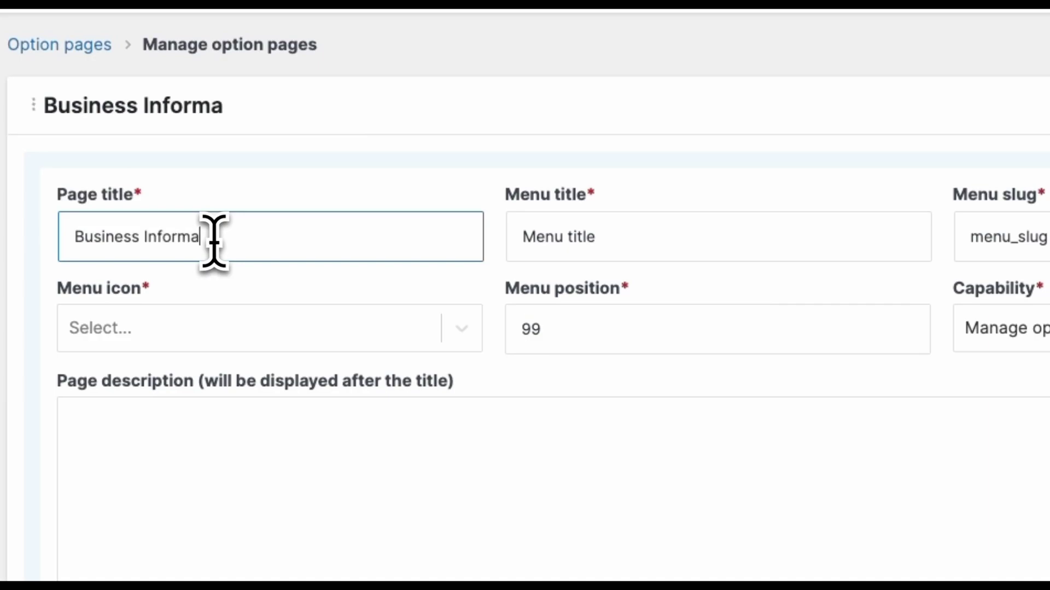
{"action": "type", "text": "n"}
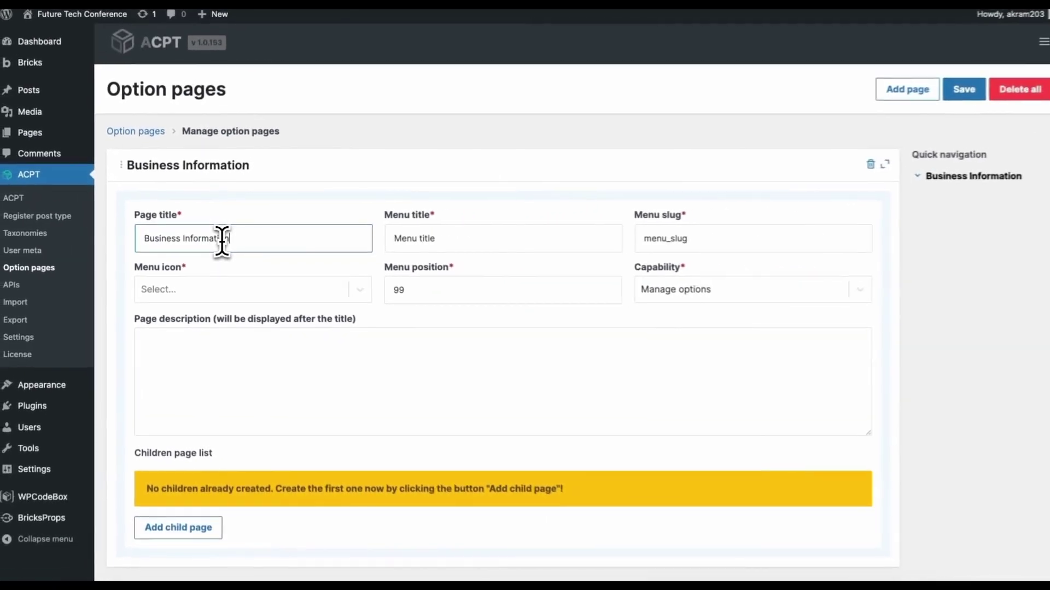
{"action": "key", "text": "Tab"}
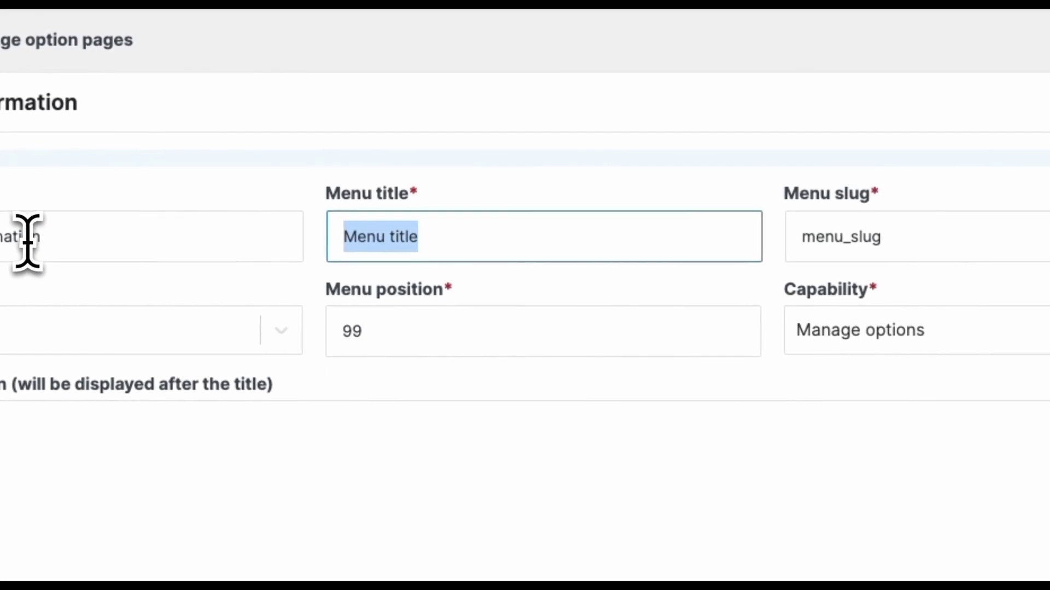
{"action": "type", "text": "Company"}
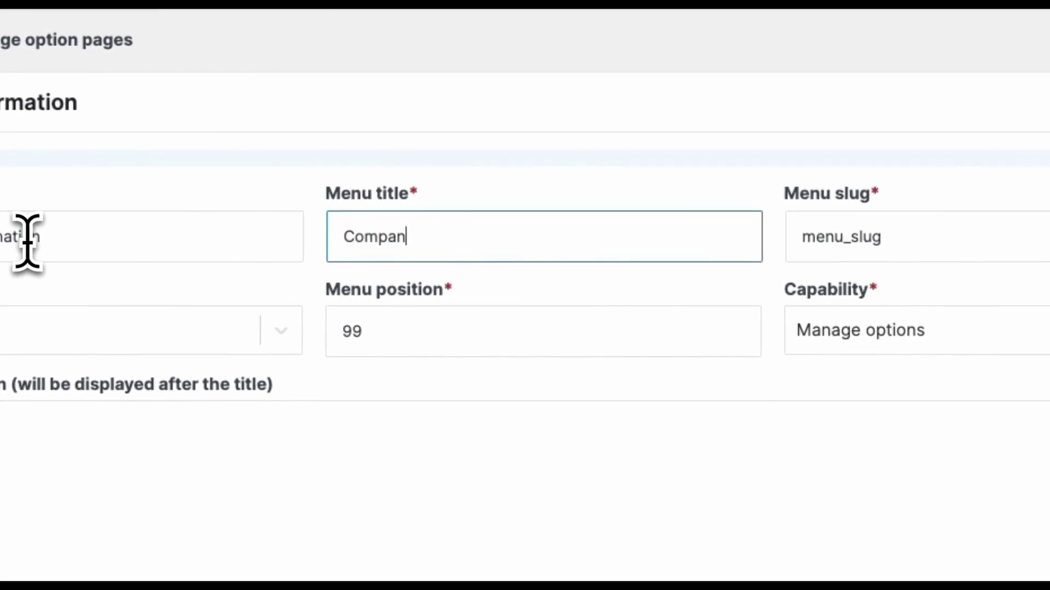
{"action": "type", "text": " Information"}
{"action": "key", "text": "Tab"}
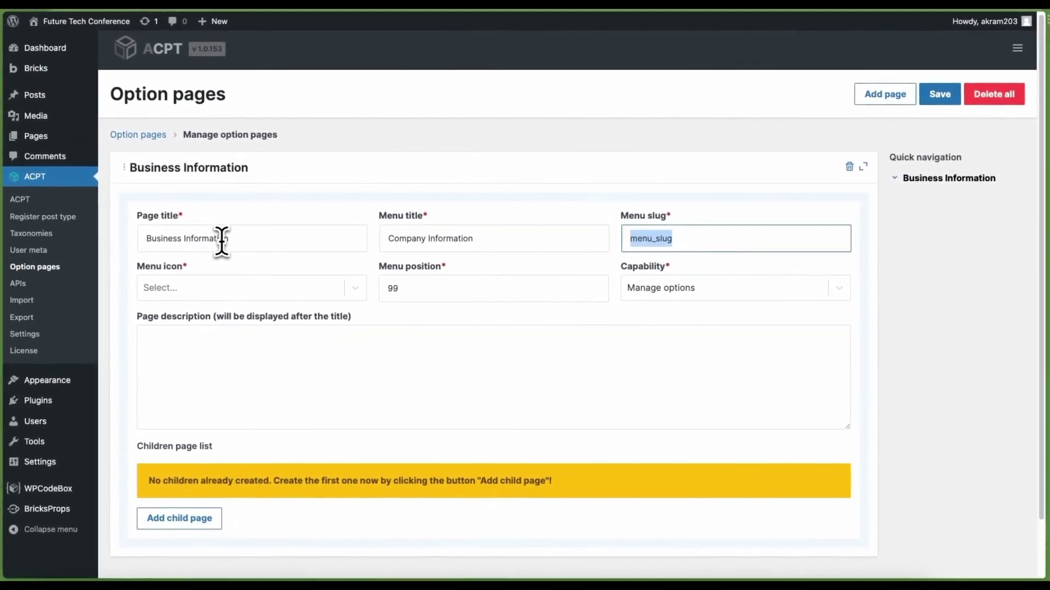
{"action": "type", "text": "company"}
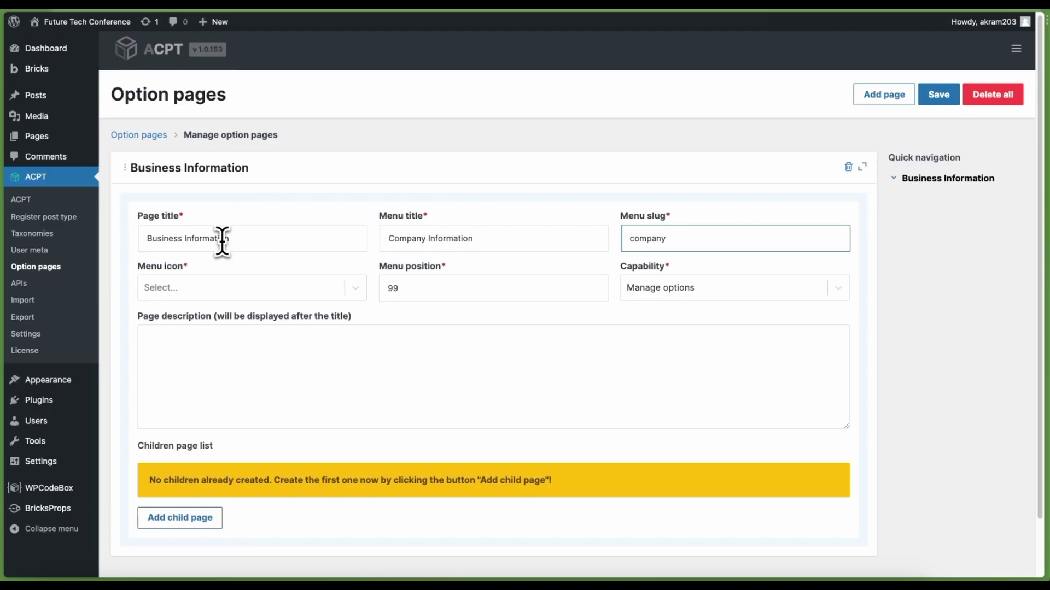
{"action": "type", "text": "_inf"}
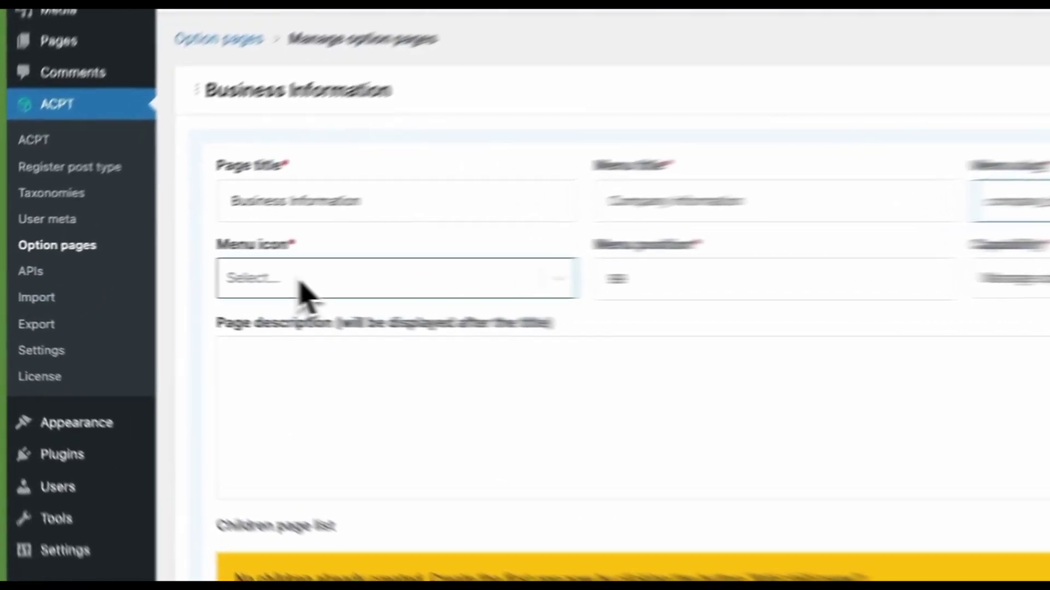
Pick the building menu icon and change the menu position from 99 to 55
{"action": "left_click", "coordinate": [300, 281]}
{"action": "type", "text": "buil"}
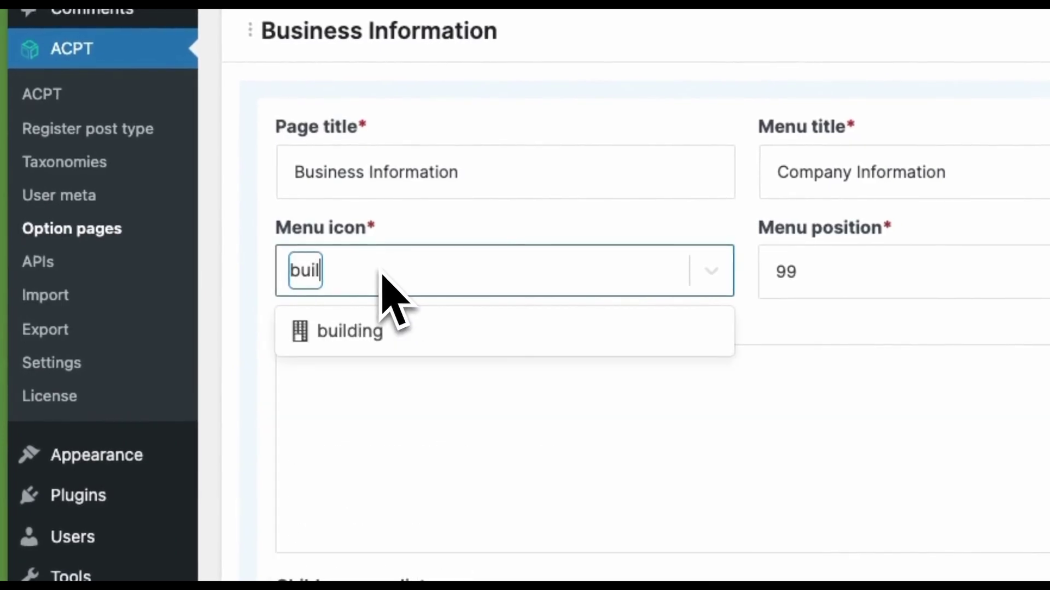
{"action": "type", "text": "d"}
{"action": "left_click", "coordinate": [387, 330]}
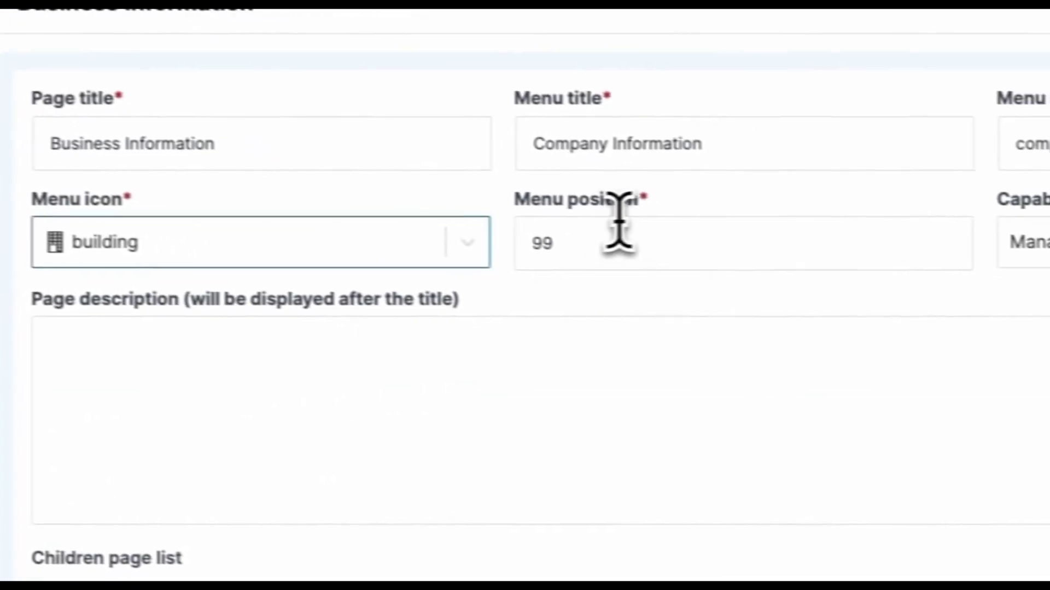
{"action": "left_click", "coordinate": [556, 242]}
{"action": "left_click_drag", "start_coordinate": [556, 242], "coordinate": [531, 249]}
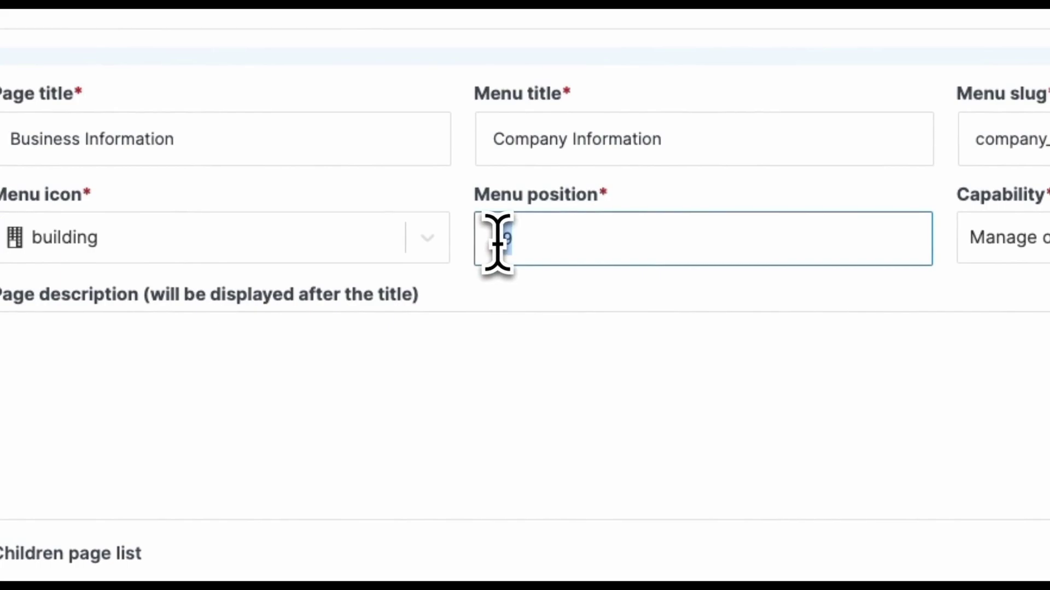
{"action": "type", "text": "55"}
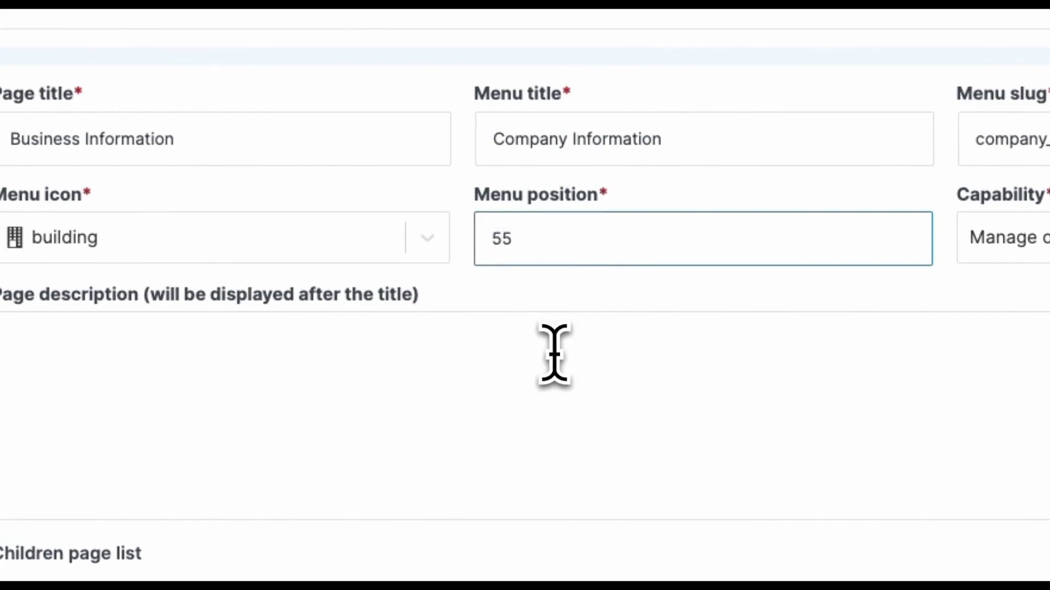
{"action": "left_click", "coordinate": [554, 353]}
Keep Manage options as the page's required access capability
{"action": "left_click", "coordinate": [1035, 247]}
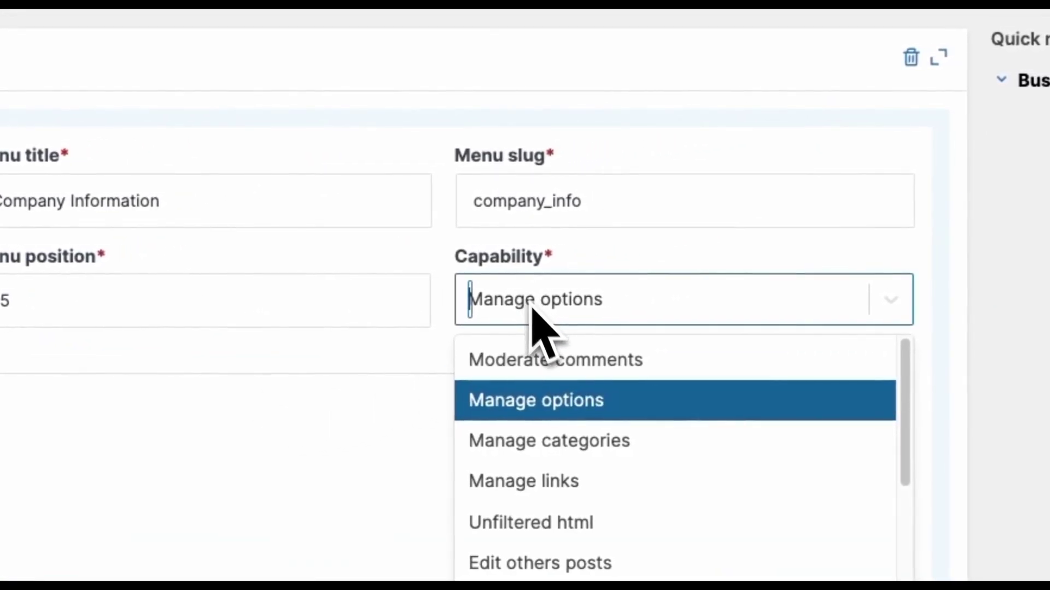
{"action": "scroll", "coordinate": [593, 499], "scroll_direction": "down", "scroll_amount": 5}
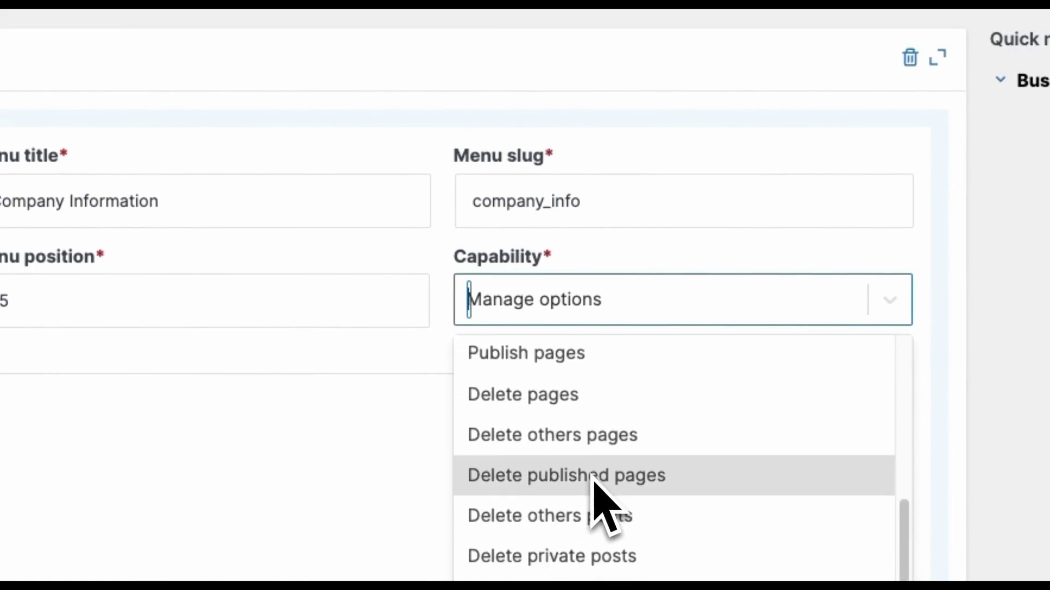
{"action": "scroll", "coordinate": [593, 480], "scroll_direction": "down", "scroll_amount": 2}
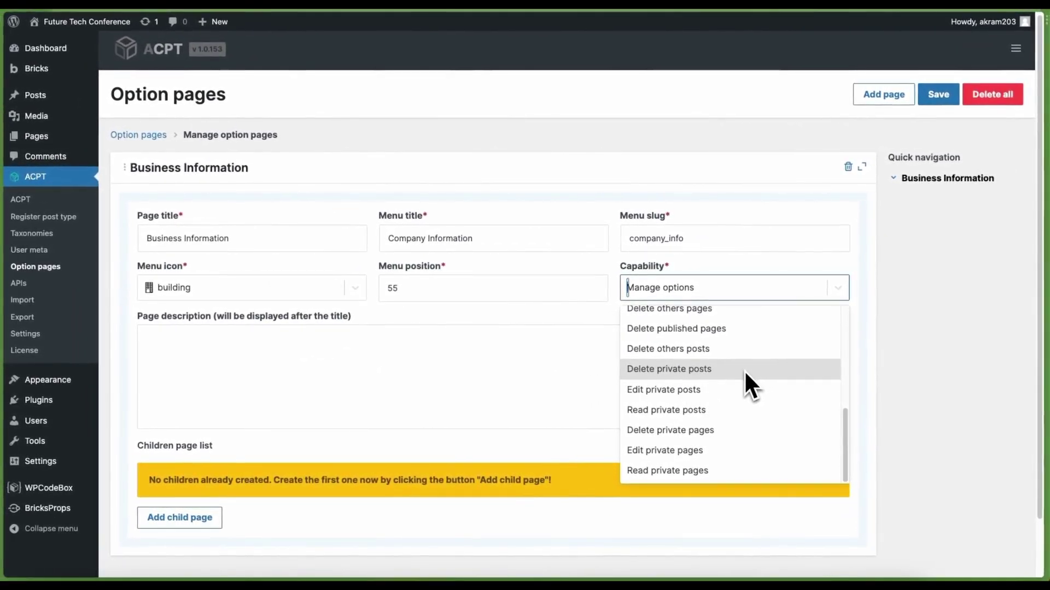
{"action": "scroll", "coordinate": [739, 379], "scroll_direction": "up", "scroll_amount": 8}
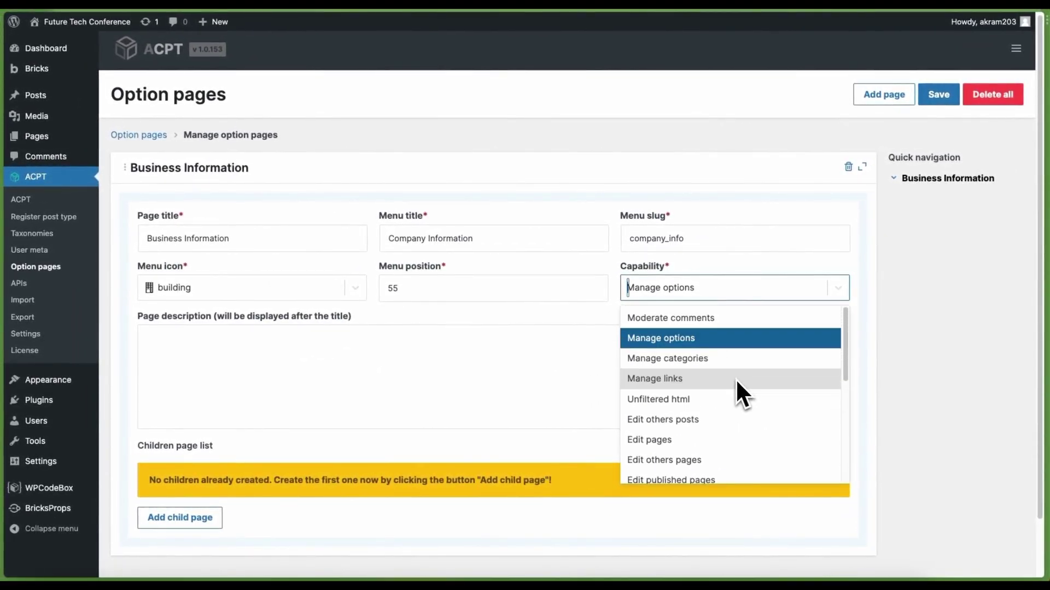
{"action": "left_click", "coordinate": [690, 340]}
Write the description 'This option page allows you to make changes of information related to your business'
{"action": "left_click", "coordinate": [528, 361]}
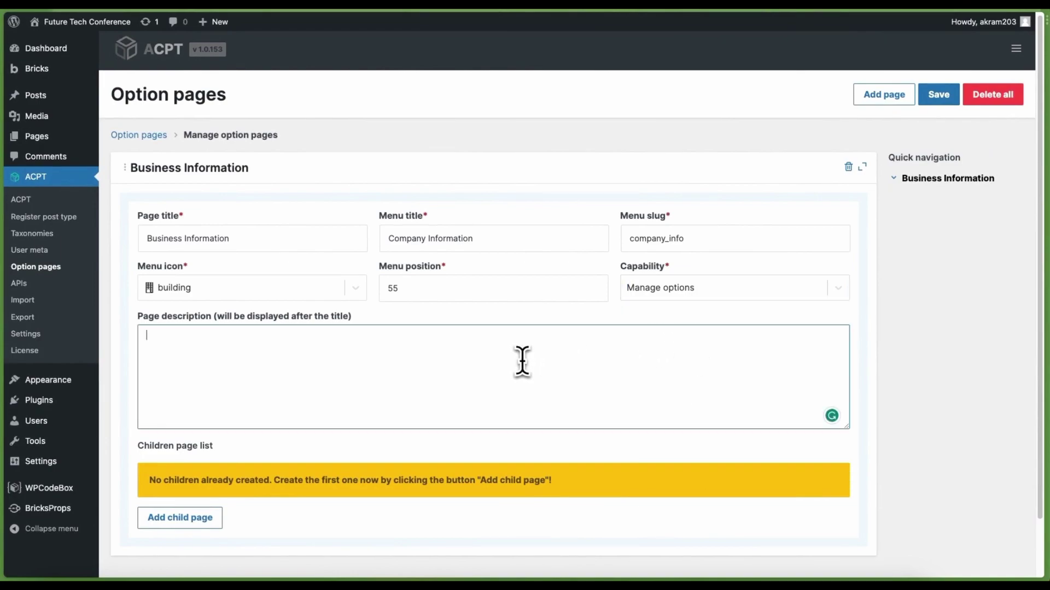
{"action": "type", "text": "This option page allows"}
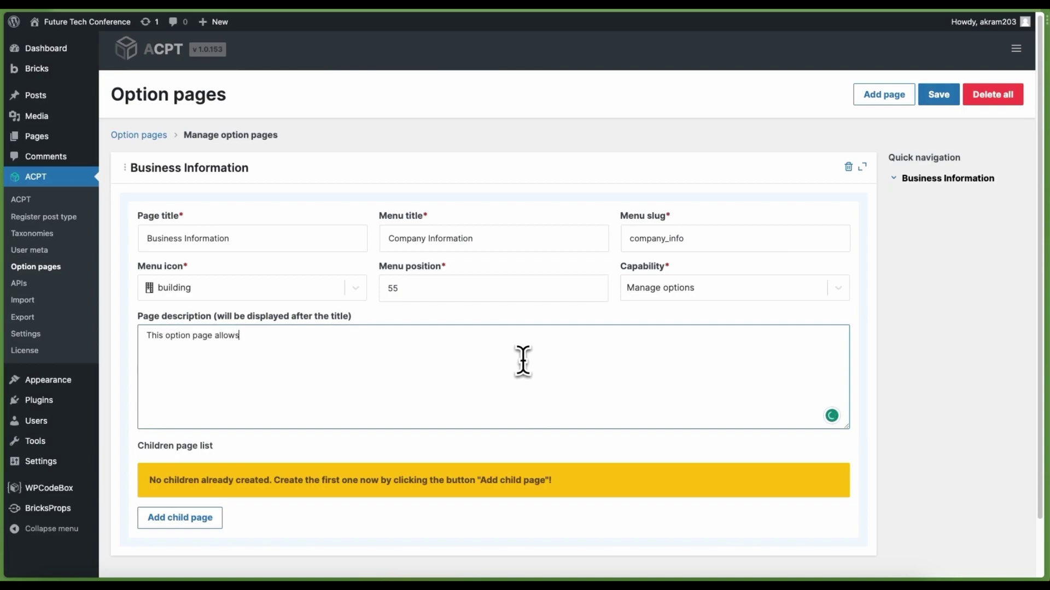
{"action": "type", "text": " you to make cha"}
{"action": "type", "text": "nges of information related"}
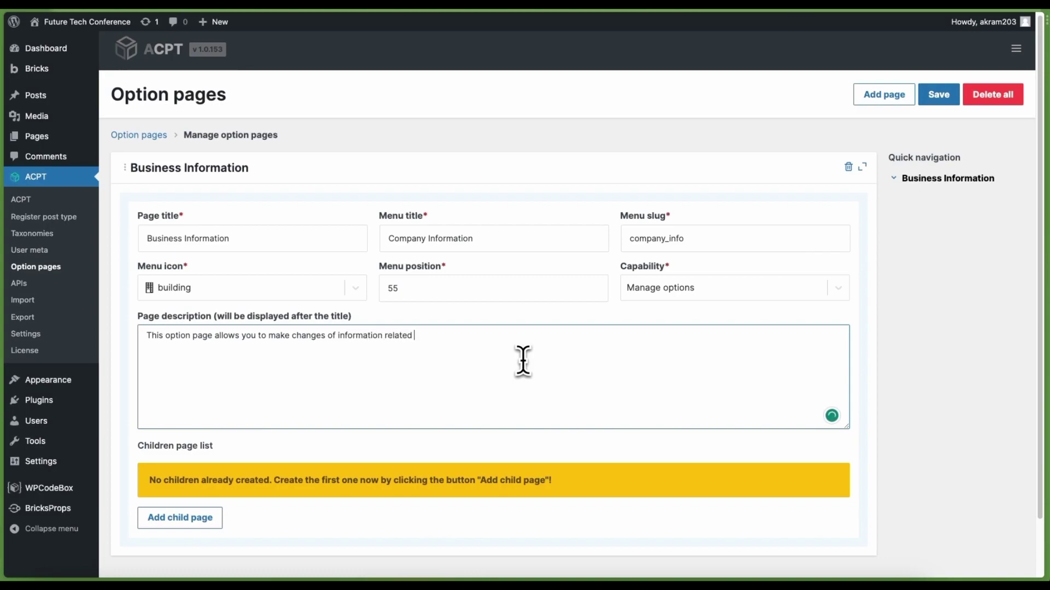
{"action": "type", "text": " to your business."}
{"action": "scroll", "coordinate": [541, 339], "scroll_direction": "down", "scroll_amount": 1}
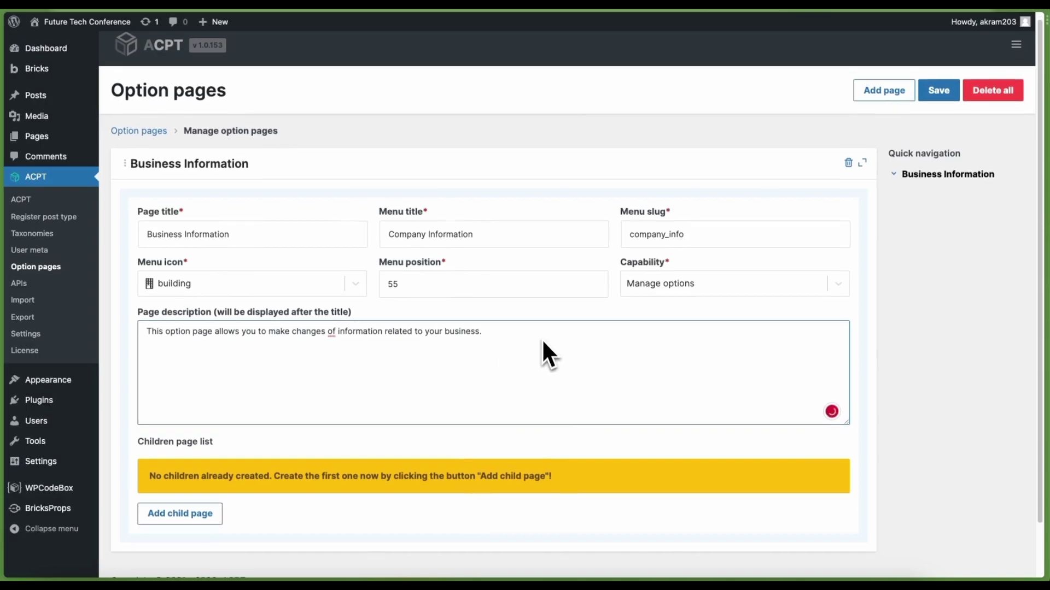
{"action": "scroll", "coordinate": [543, 342], "scroll_direction": "up", "scroll_amount": 1}
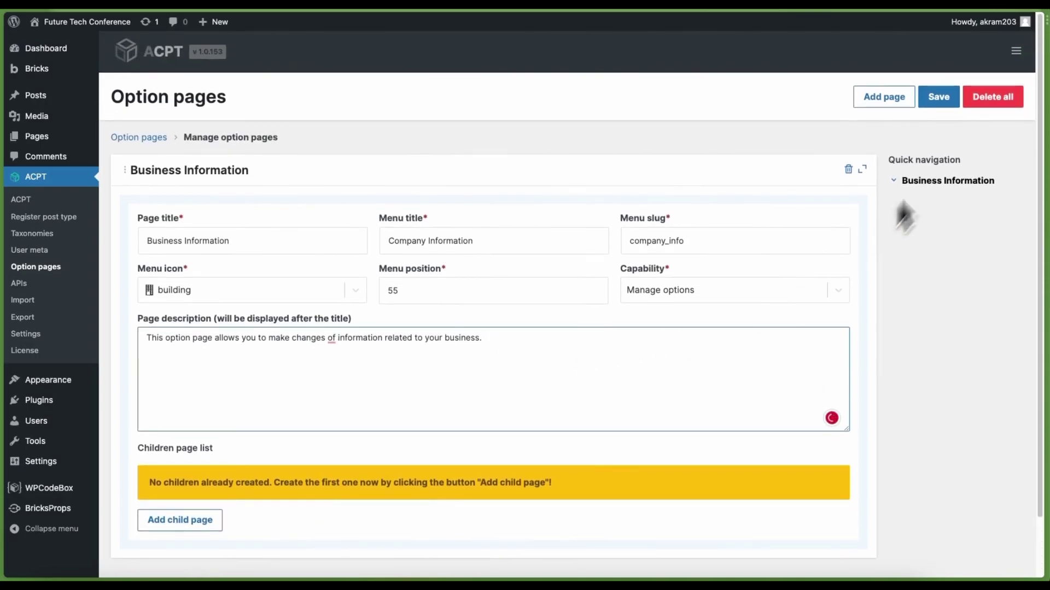
Save the option page, view the new Company Information page, then return to Option pages
{"action": "left_click", "coordinate": [938, 99]}
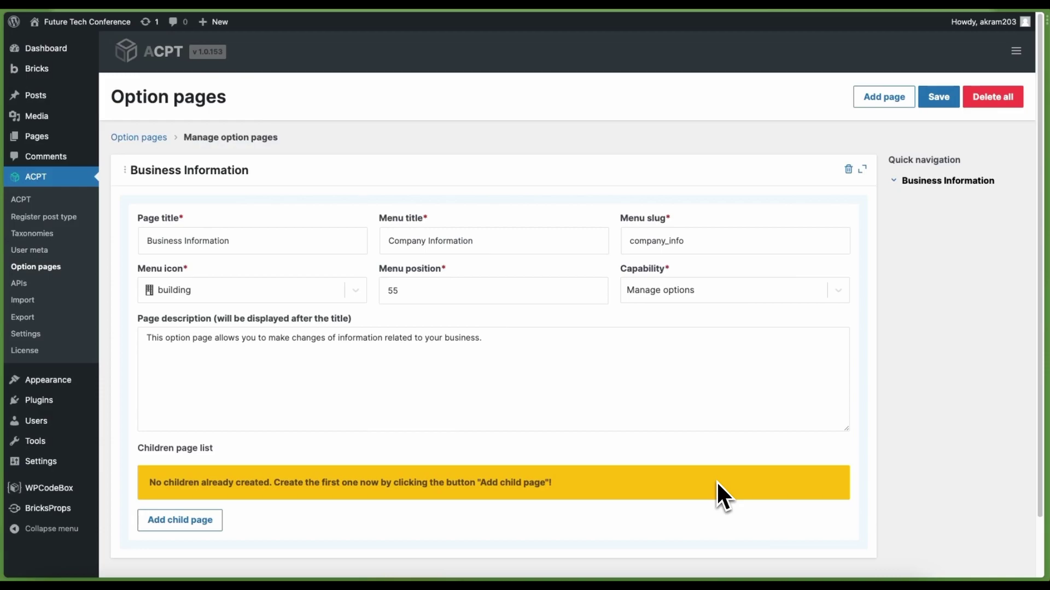
{"action": "key", "text": "super+r"}
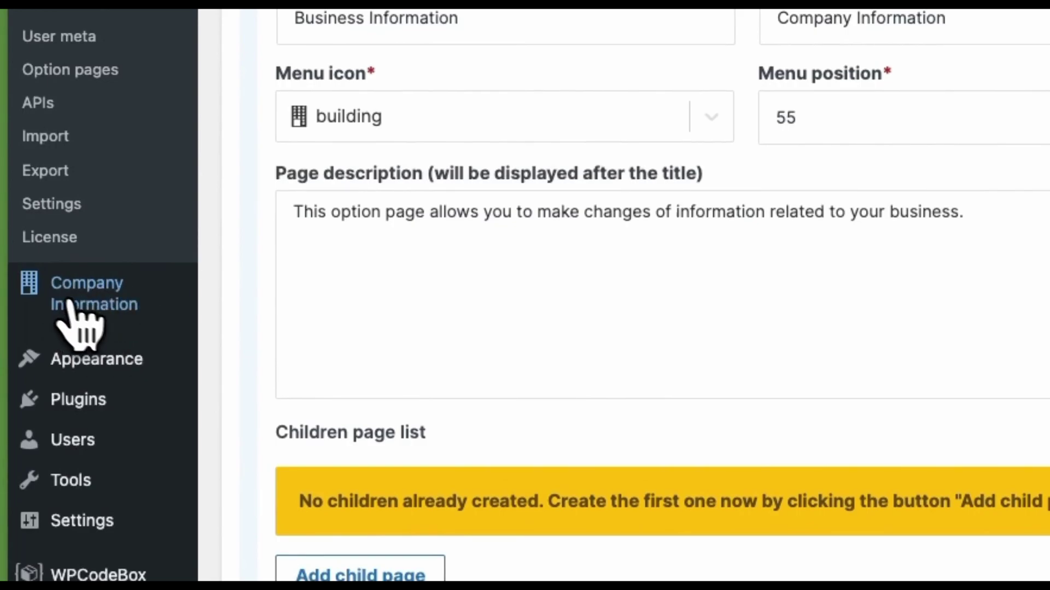
{"action": "left_click", "coordinate": [68, 301]}
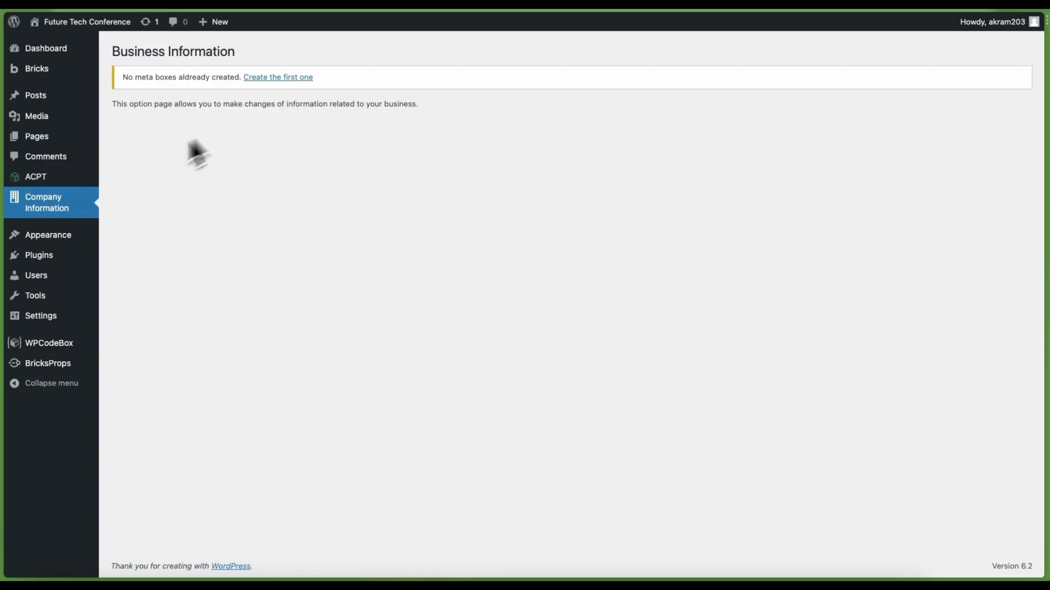
{"action": "mouse_move", "coordinate": [48, 180]}
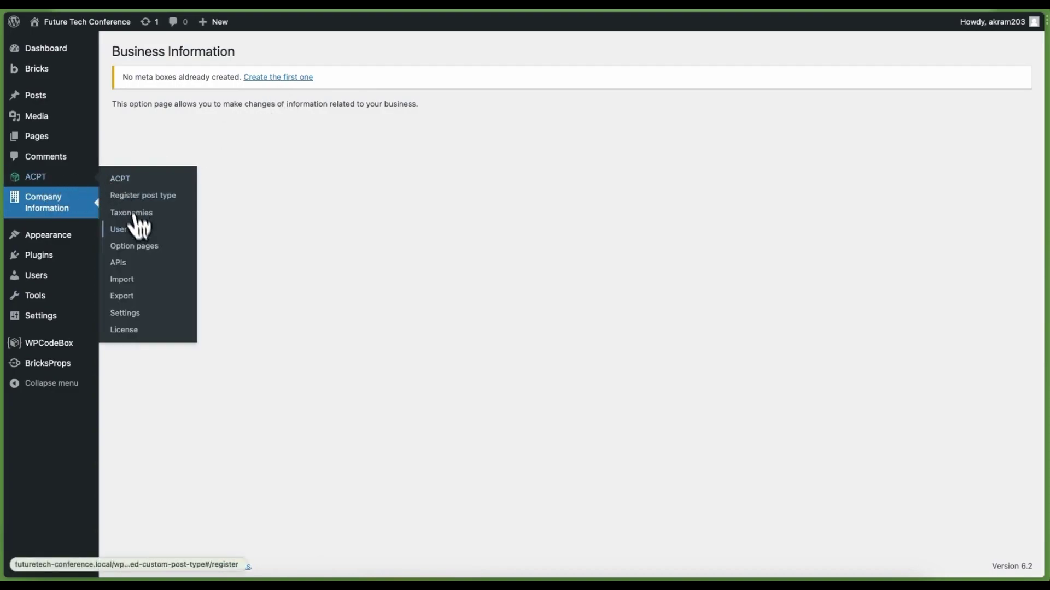
{"action": "left_click", "coordinate": [140, 247]}
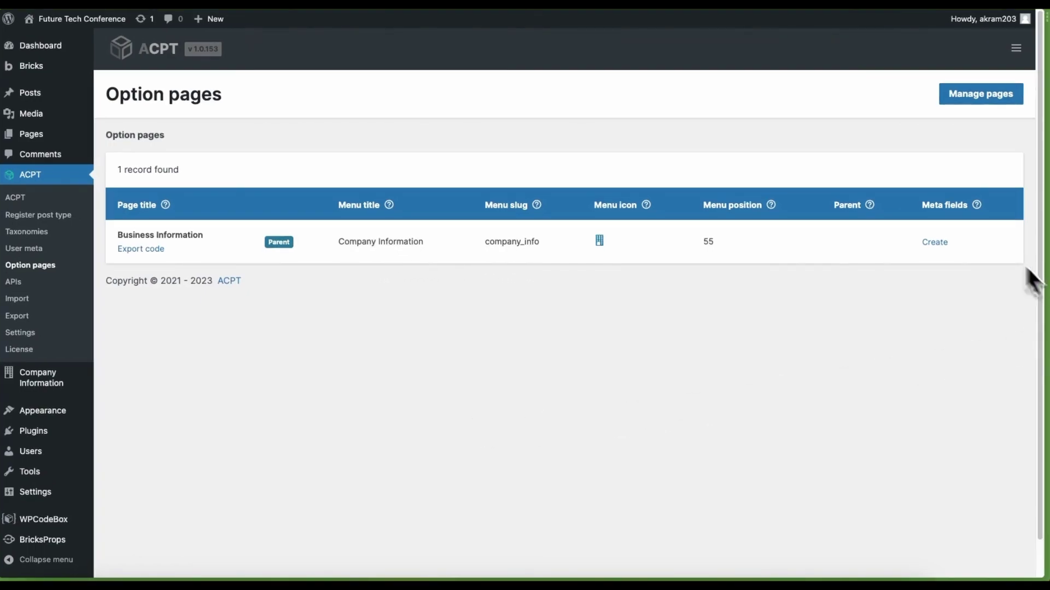
Add a meta box titled 'Company Details' to the Business Information option page
{"action": "left_click", "coordinate": [934, 242]}
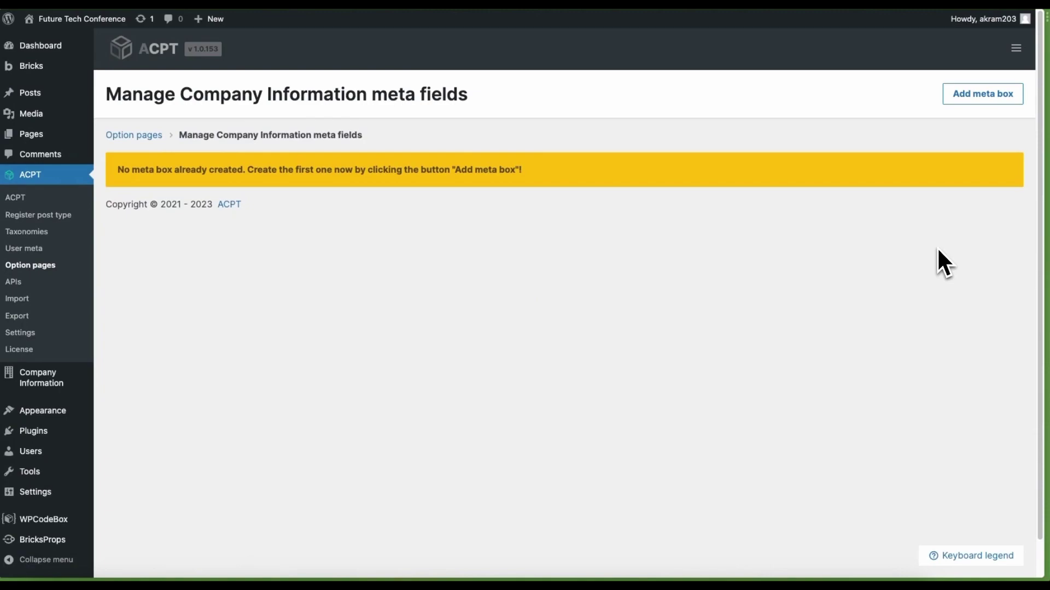
{"action": "left_click", "coordinate": [983, 100]}
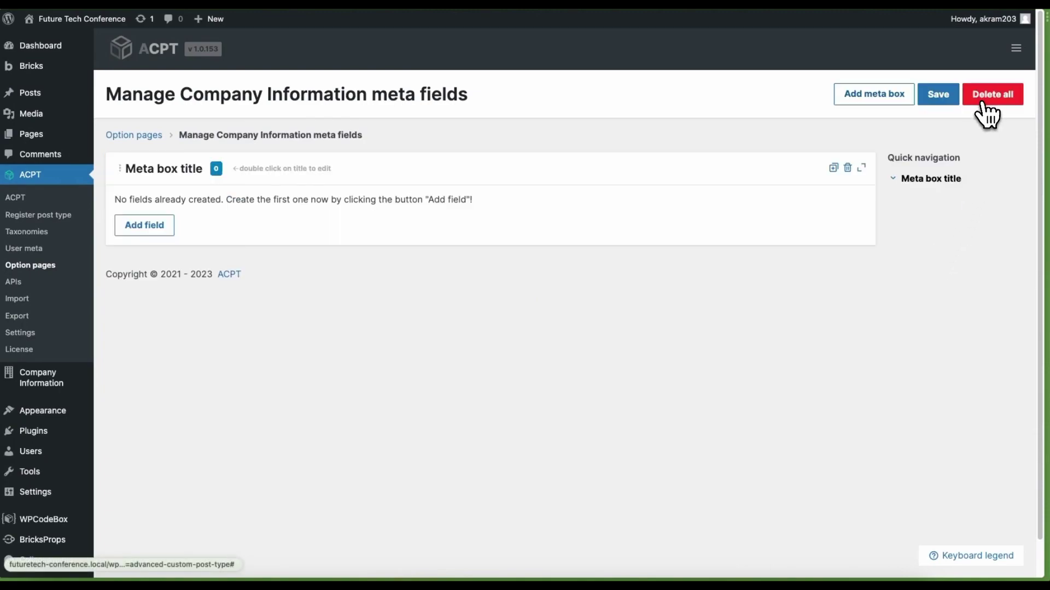
{"action": "double_click", "coordinate": [168, 169]}
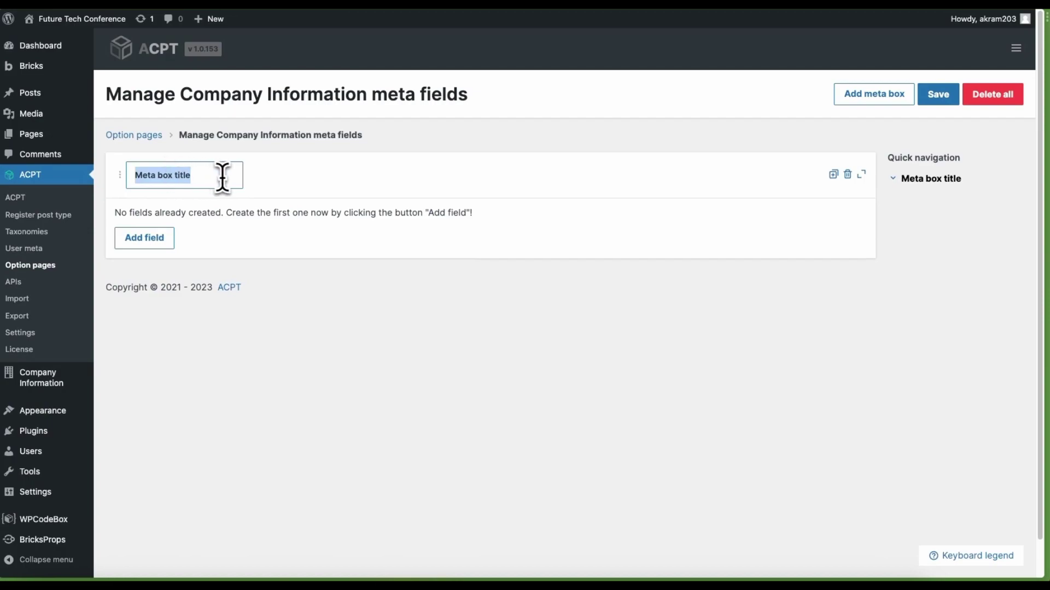
{"action": "type", "text": "Compan"}
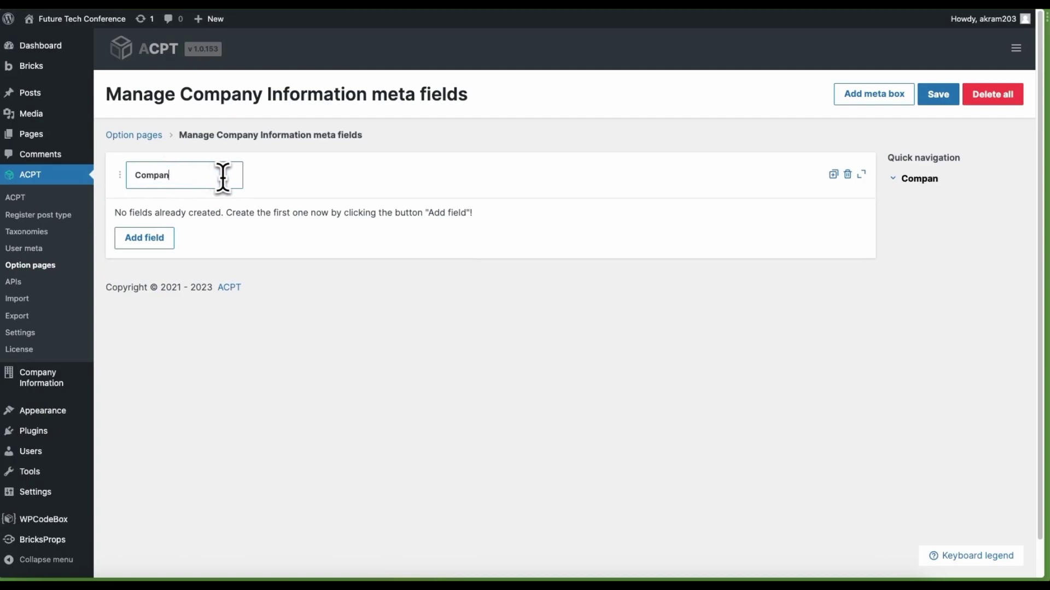
{"action": "type", "text": "y Detai"}
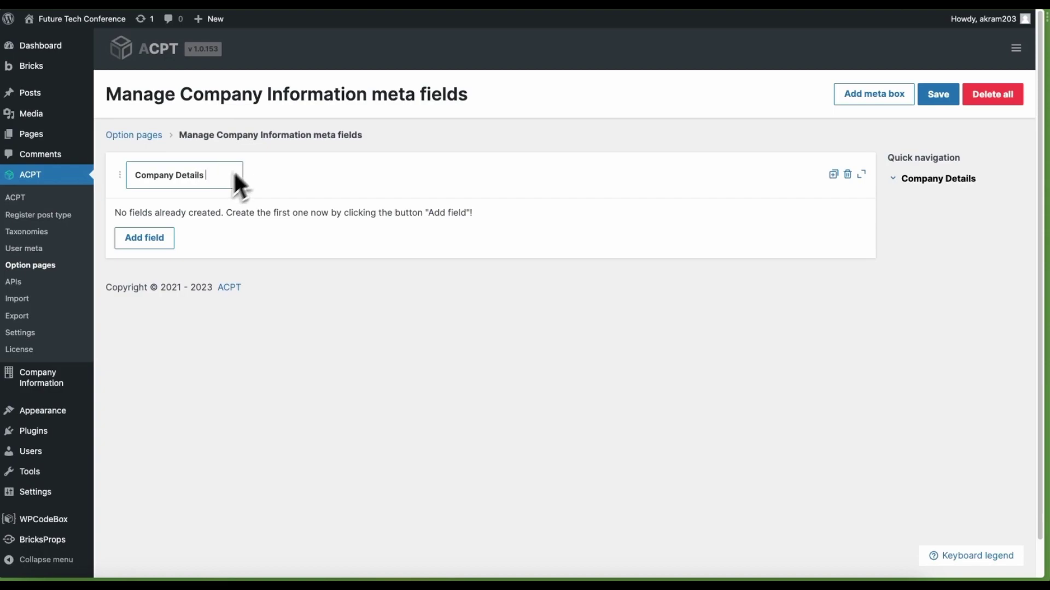
{"action": "type", "text": "ls"}
{"action": "left_click", "coordinate": [158, 241]}
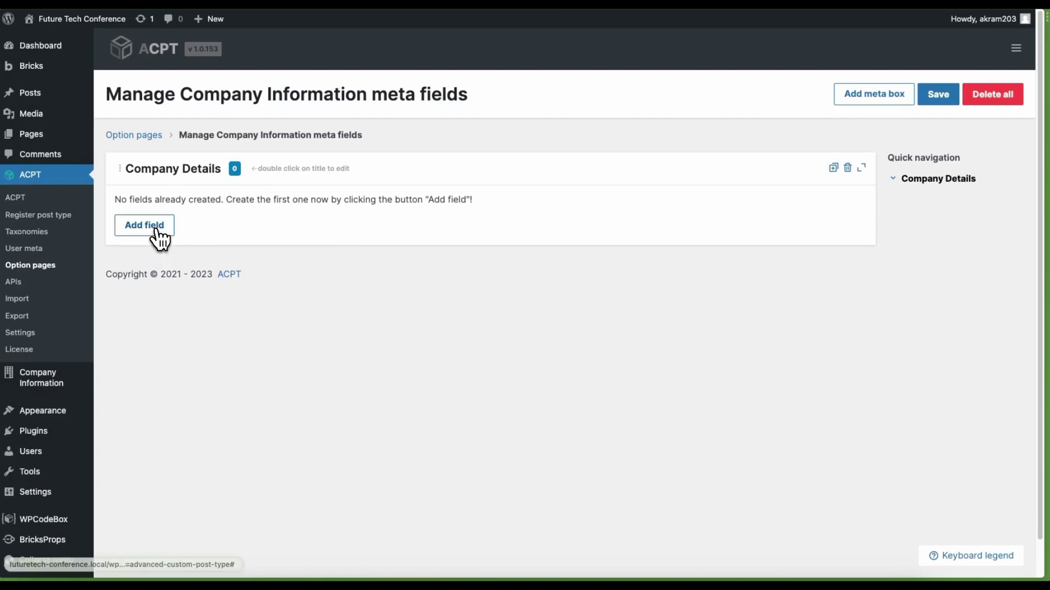
Add a first field with the slug Company_name
{"action": "left_click", "coordinate": [144, 225]}
{"action": "double_click", "coordinate": [194, 301]}
{"action": "key", "text": "BackSpace"}
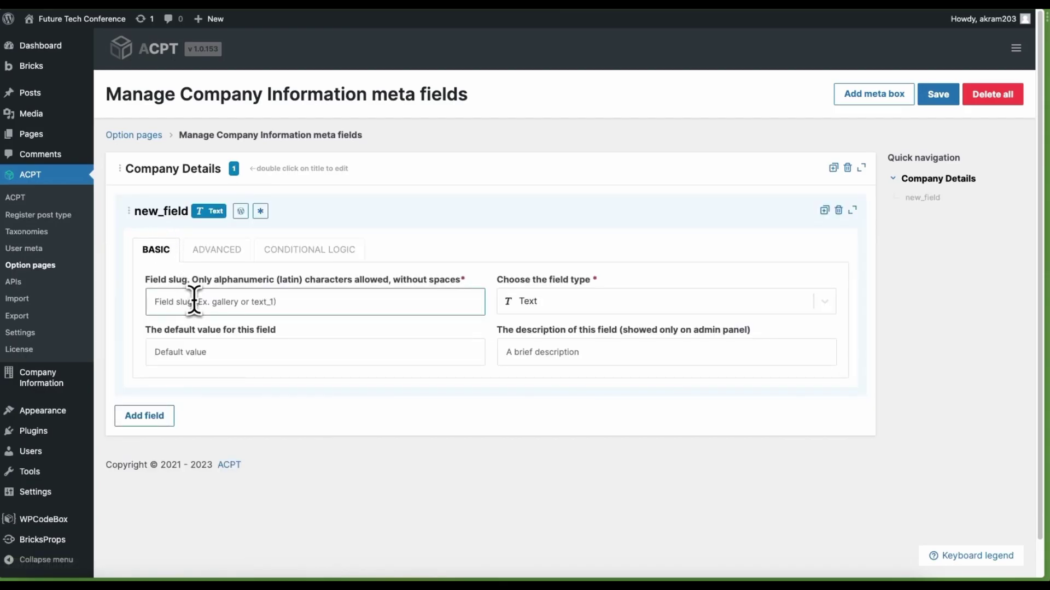
{"action": "type", "text": "Company"}
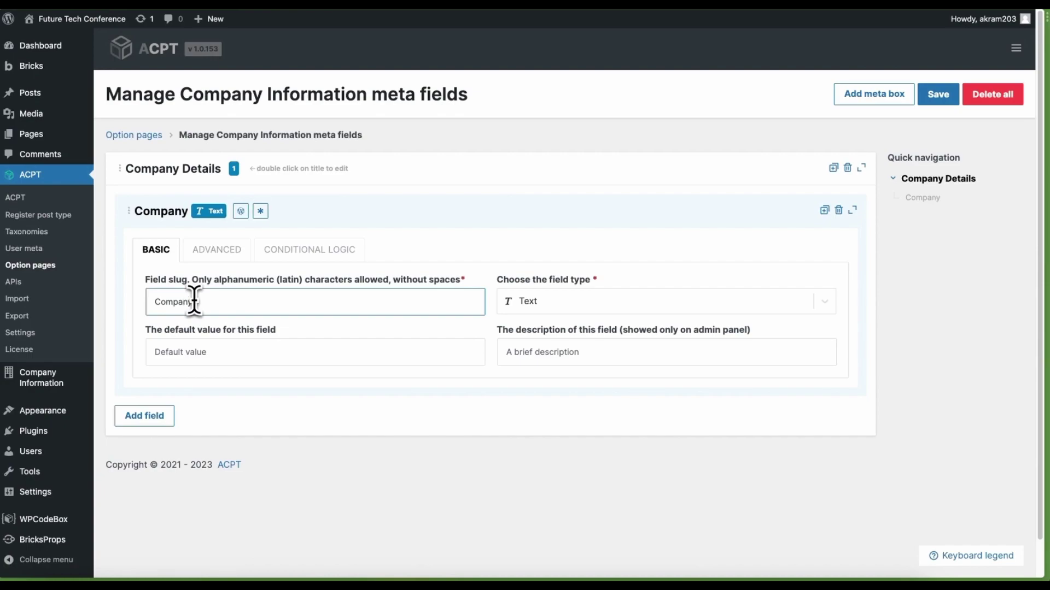
{"action": "type", "text": "_name"}
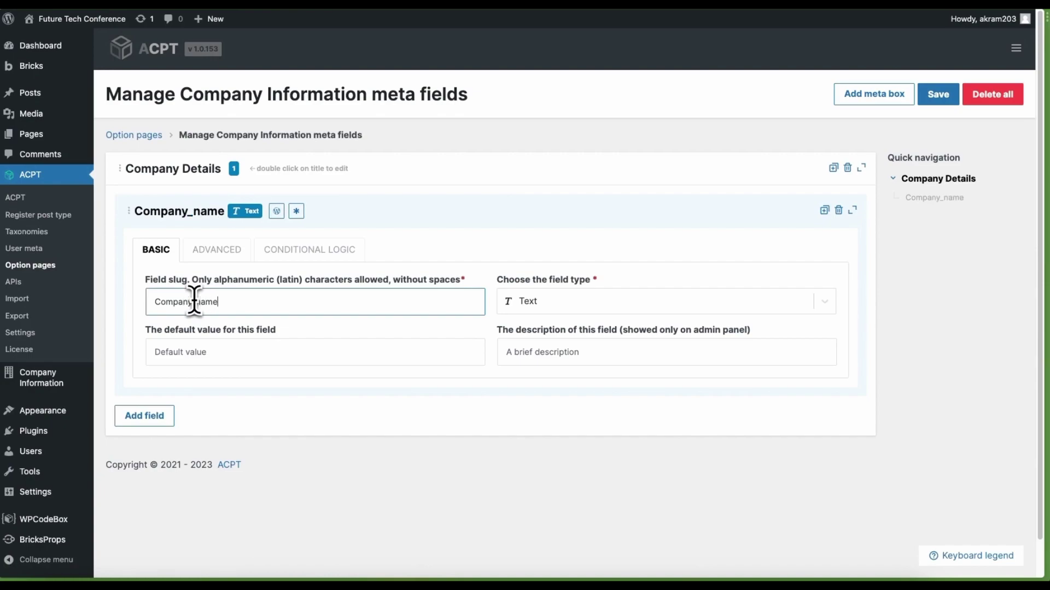
{"action": "key", "text": "Tab"}
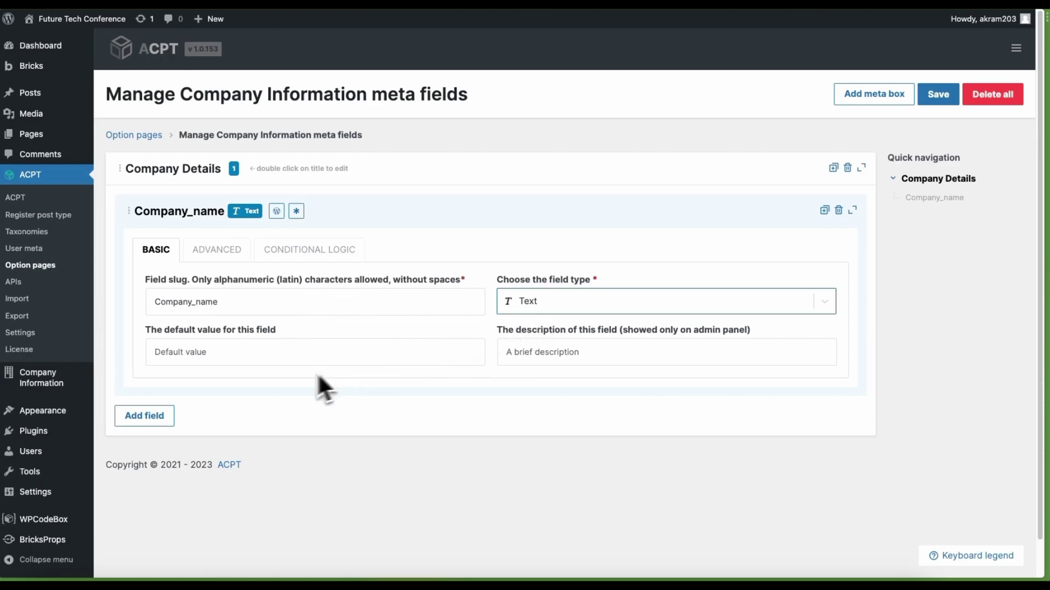
Add a second field with the slug Address and collapse its settings
{"action": "left_click", "coordinate": [164, 420]}
{"action": "scroll", "coordinate": [224, 445], "scroll_direction": "down", "scroll_amount": 1}
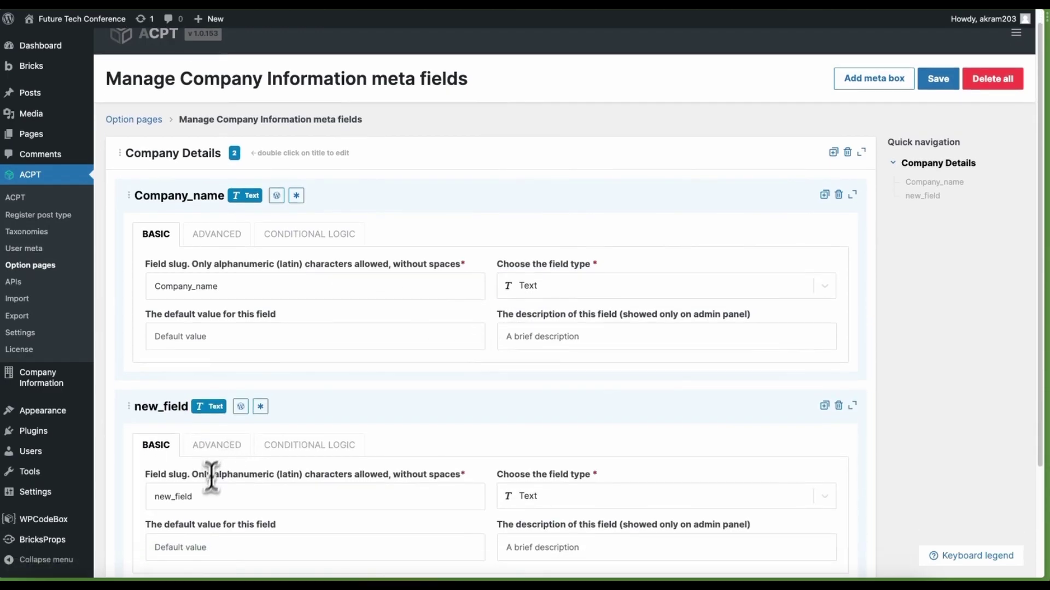
{"action": "double_click", "coordinate": [208, 496]}
{"action": "key", "text": "BackSpace"}
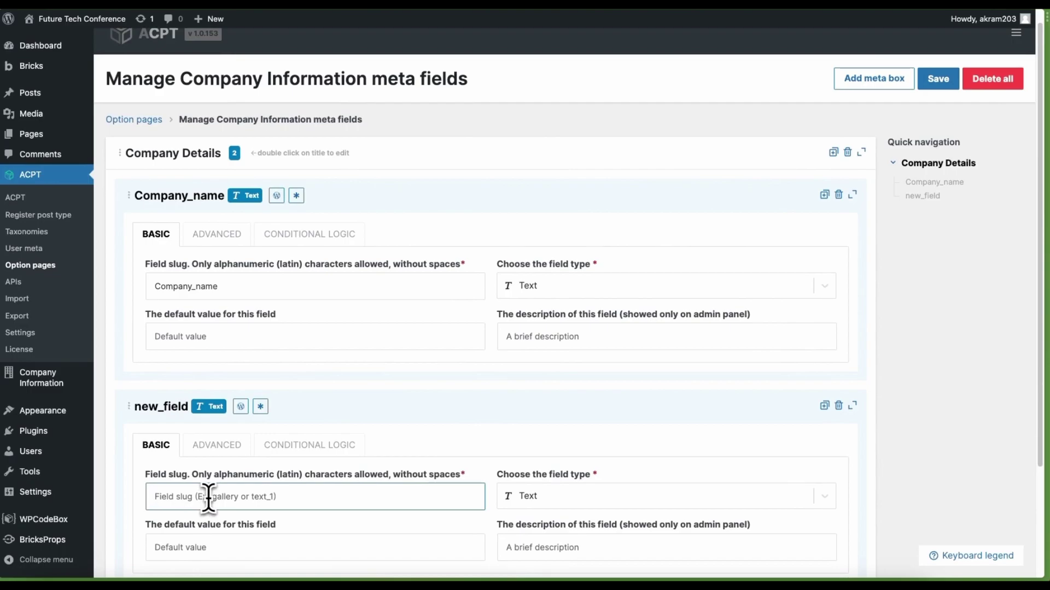
{"action": "type", "text": "Address"}
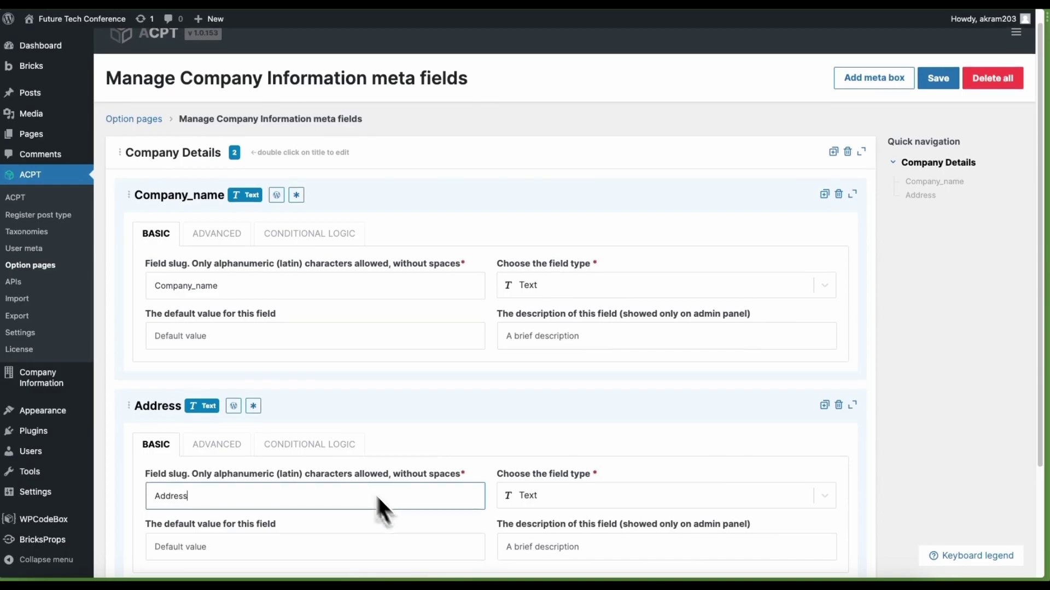
{"action": "scroll", "coordinate": [459, 465], "scroll_direction": "down", "scroll_amount": 1}
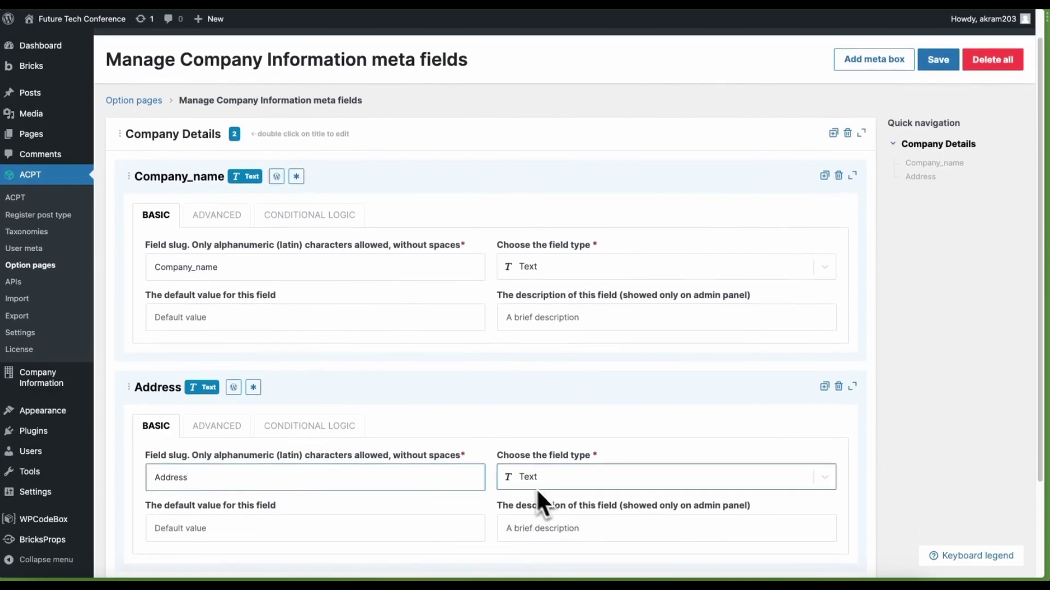
{"action": "left_click", "coordinate": [852, 388]}
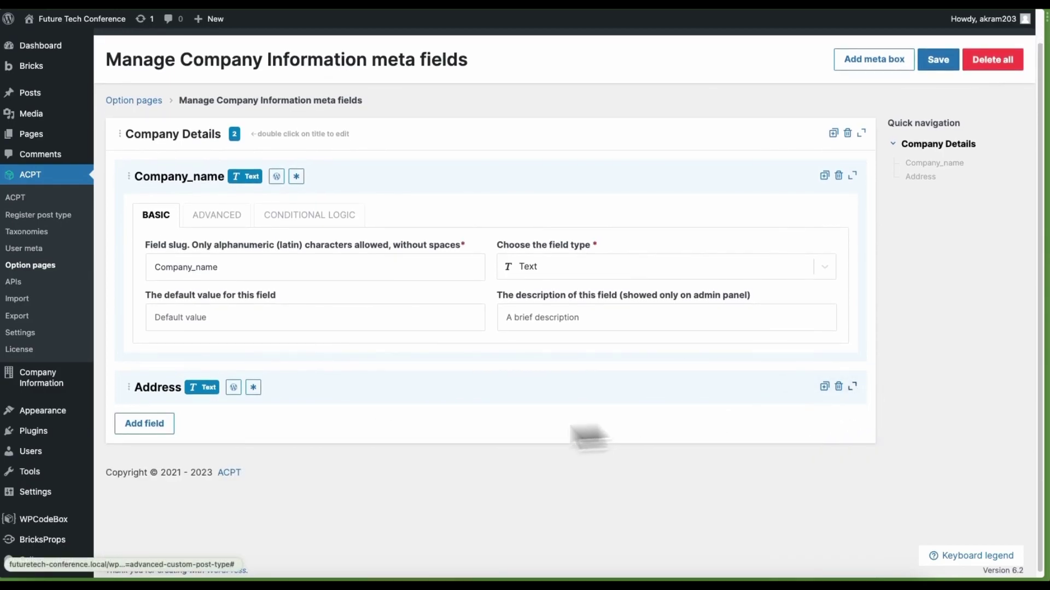
Add a third field named Phone with the Phone number field type
{"action": "left_click", "coordinate": [145, 426]}
{"action": "scroll", "coordinate": [281, 457], "scroll_direction": "down", "scroll_amount": 4}
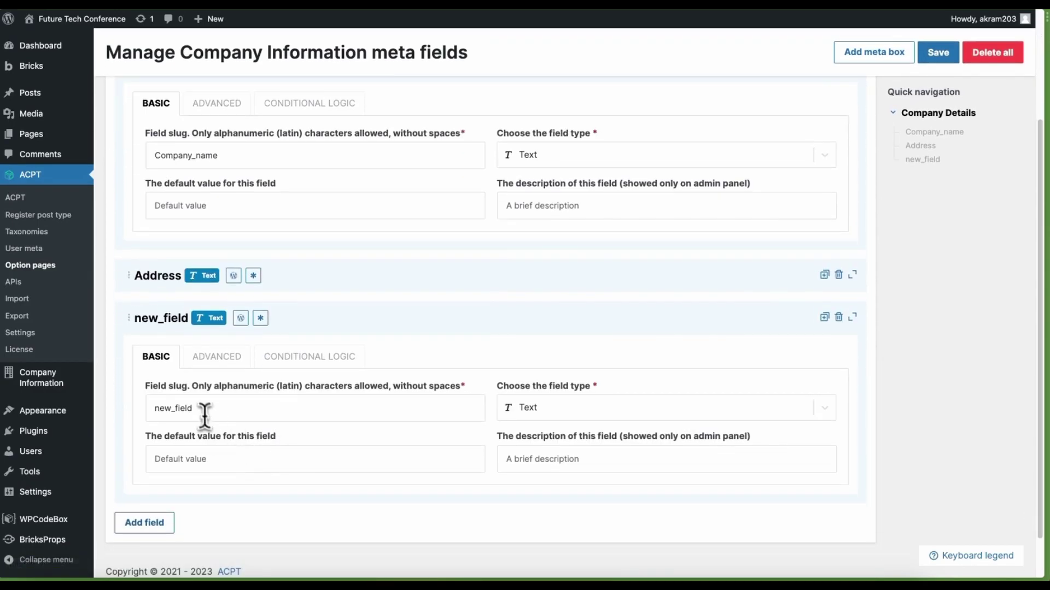
{"action": "left_click", "coordinate": [201, 408]}
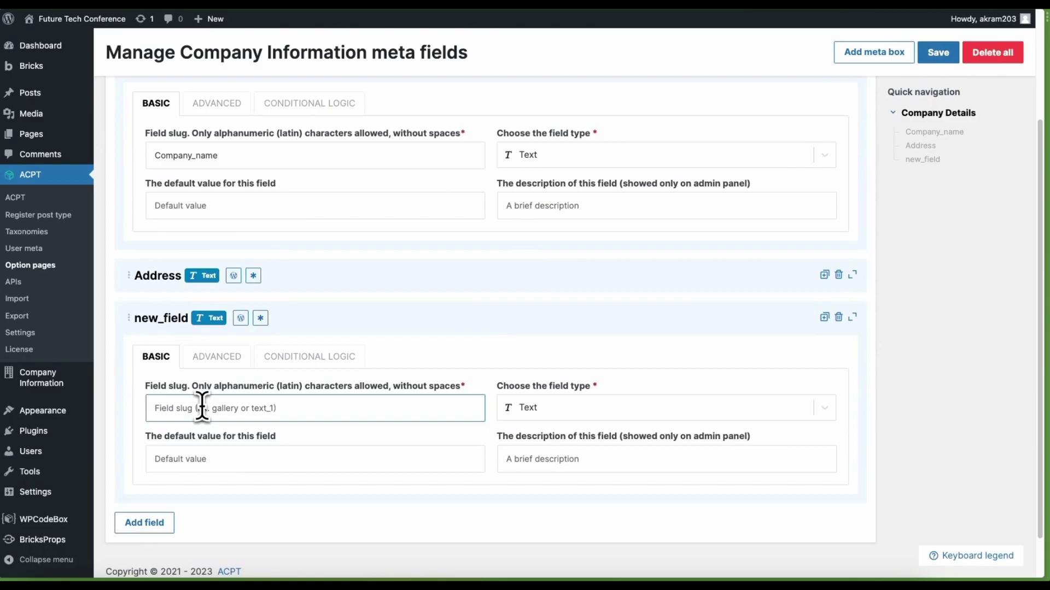
{"action": "type", "text": "Phone"}
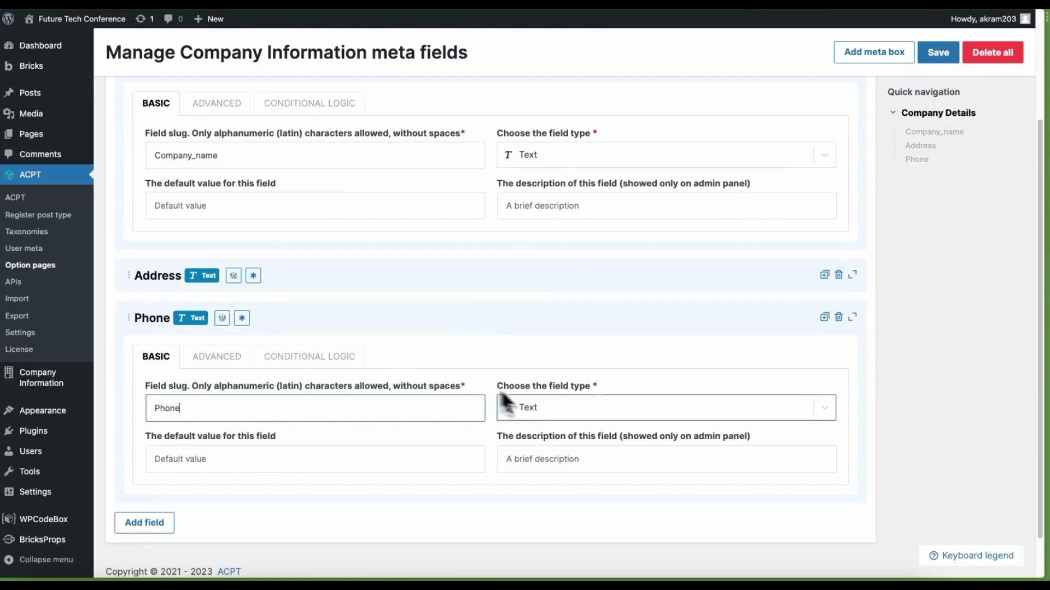
{"action": "left_click", "coordinate": [540, 403]}
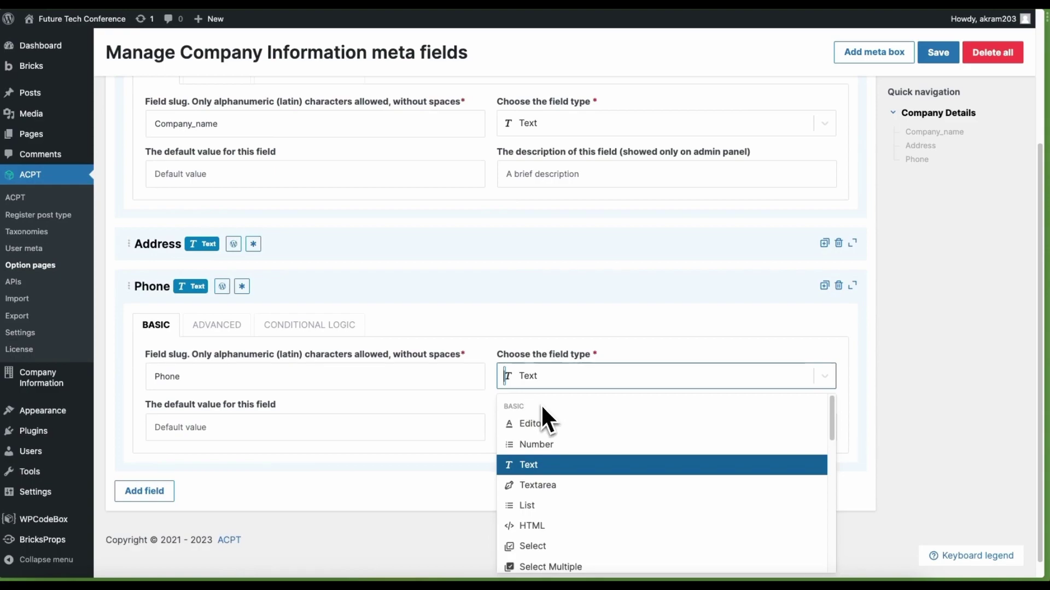
{"action": "type", "text": "pho"}
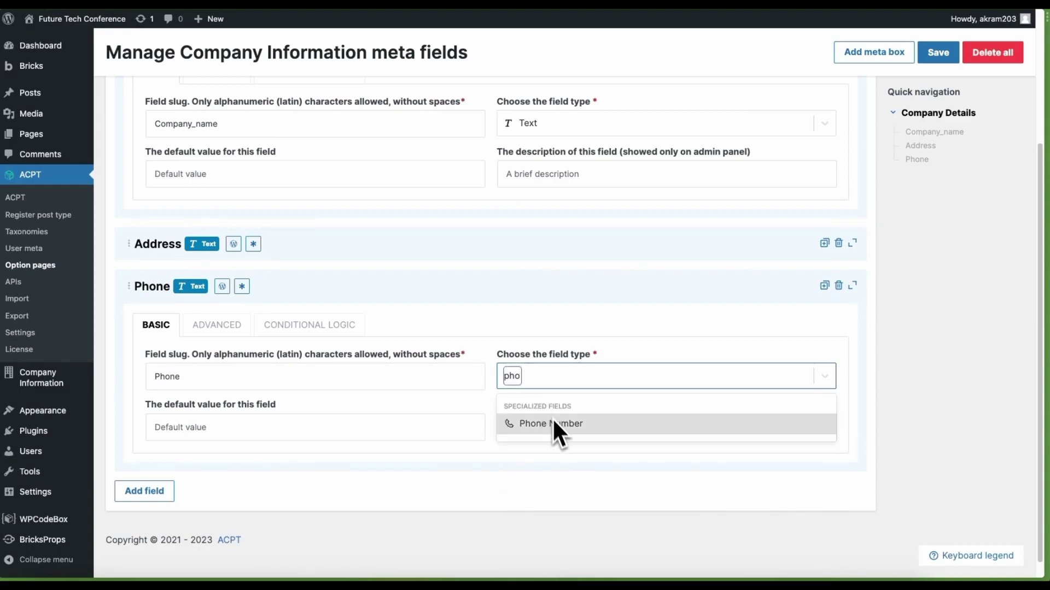
{"action": "left_click", "coordinate": [552, 424]}
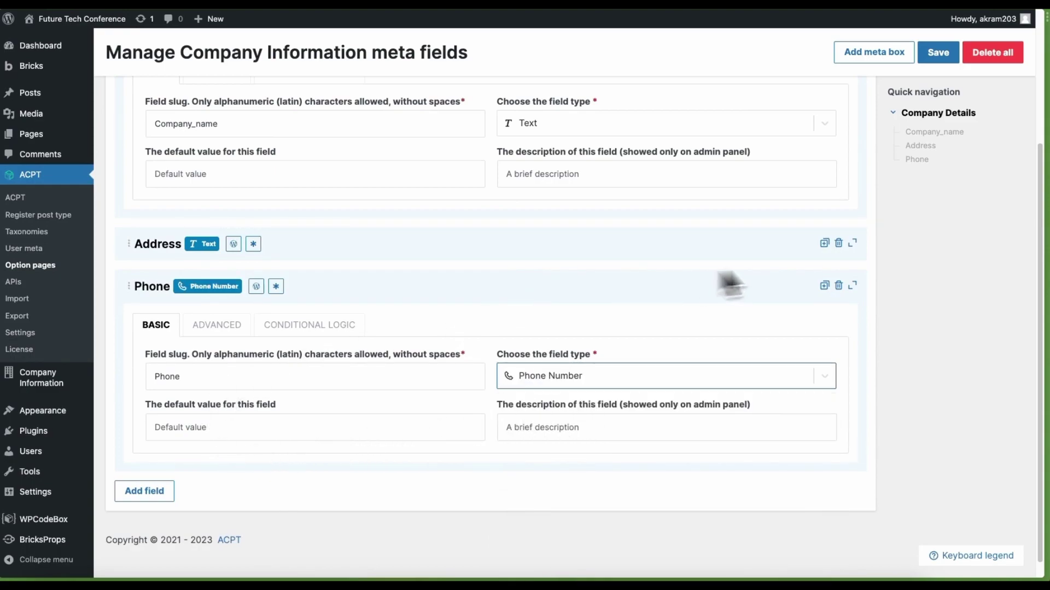
Collapse Phone and add a fourth field with the slug Email
{"action": "left_click", "coordinate": [852, 286]}
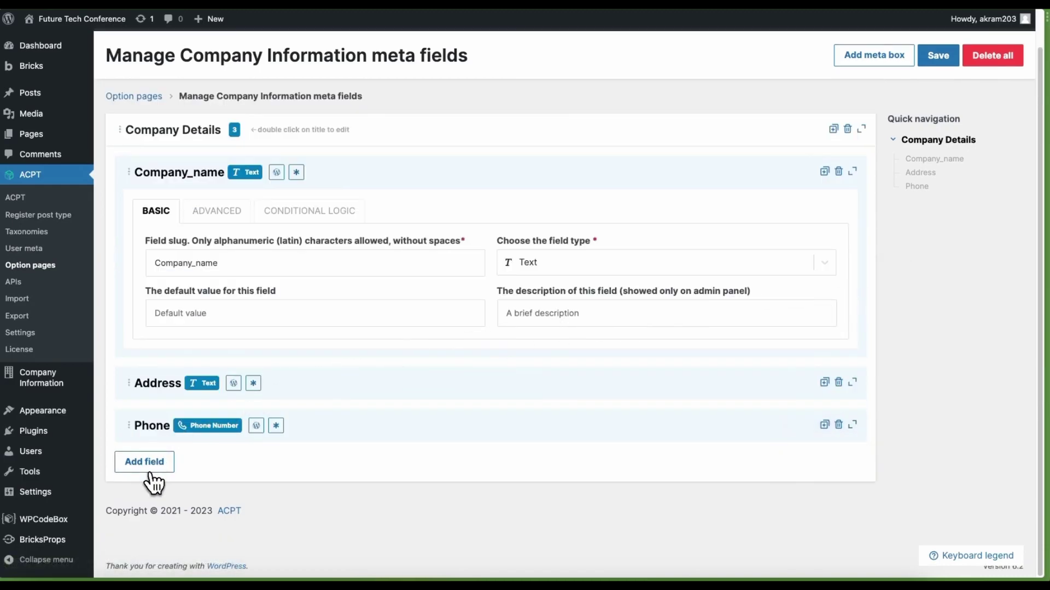
{"action": "left_click", "coordinate": [156, 464]}
{"action": "left_click", "coordinate": [227, 531]}
{"action": "key", "text": "ctrl+a"}
{"action": "key", "text": "BackSpace"}
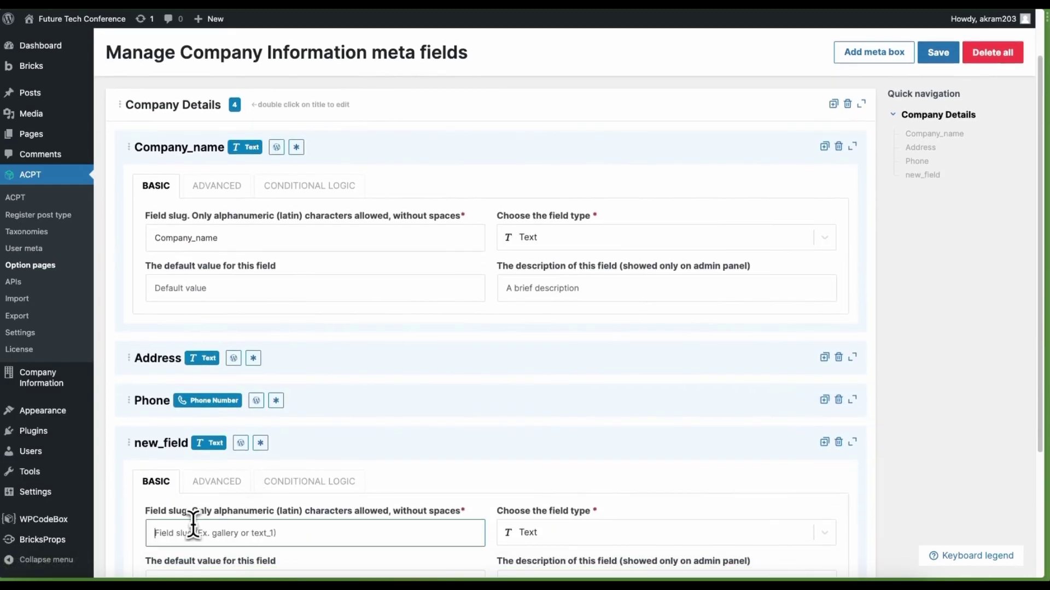
{"action": "type", "text": "e"}
{"action": "key", "text": "BackSpace"}
{"action": "type", "text": "E"}
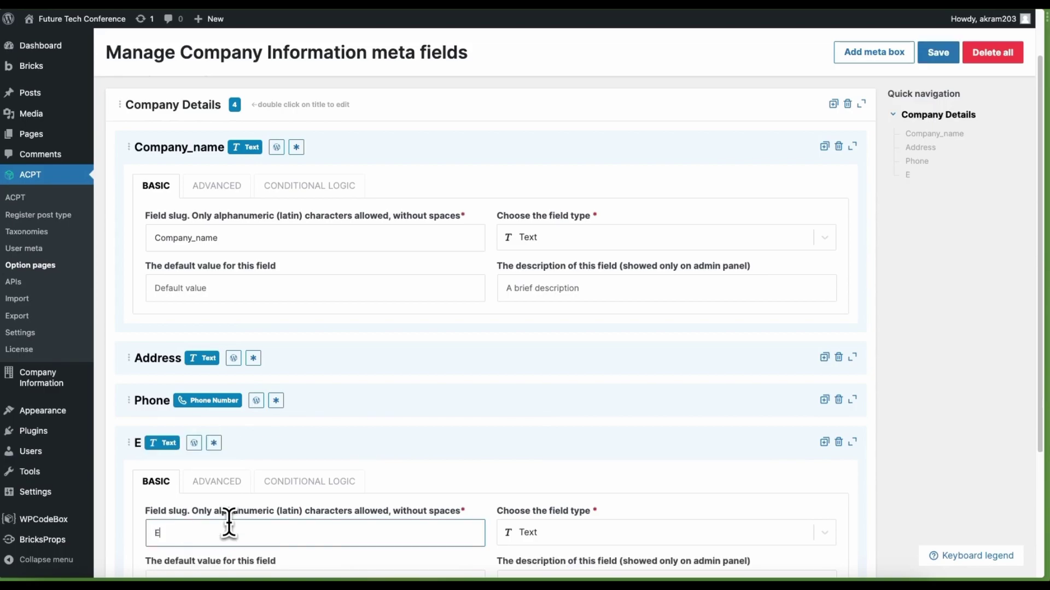
{"action": "type", "text": "mail"}
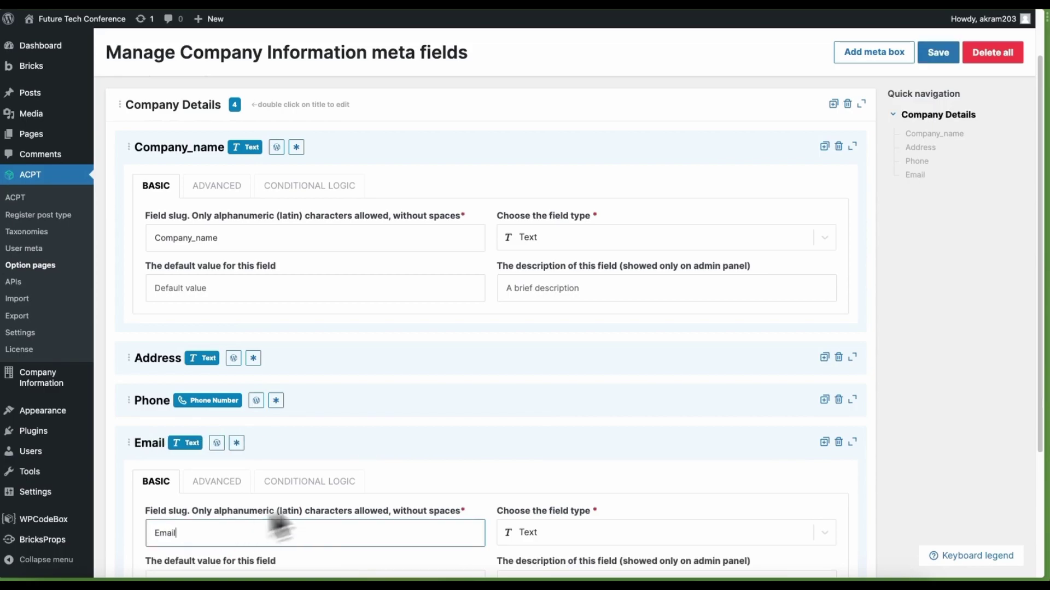
Set the Email field's type to Email address and collapse the Email and Company_name blocks
{"action": "scroll", "coordinate": [492, 492], "scroll_direction": "down", "scroll_amount": 2}
{"action": "left_click", "coordinate": [566, 437]}
{"action": "type", "text": "e"}
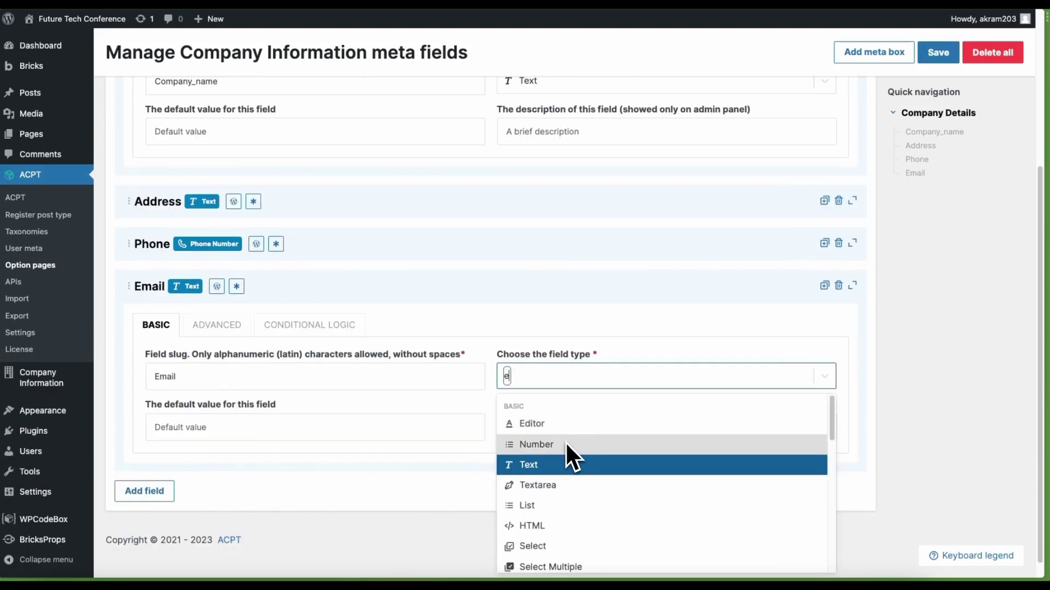
{"action": "type", "text": "mail"}
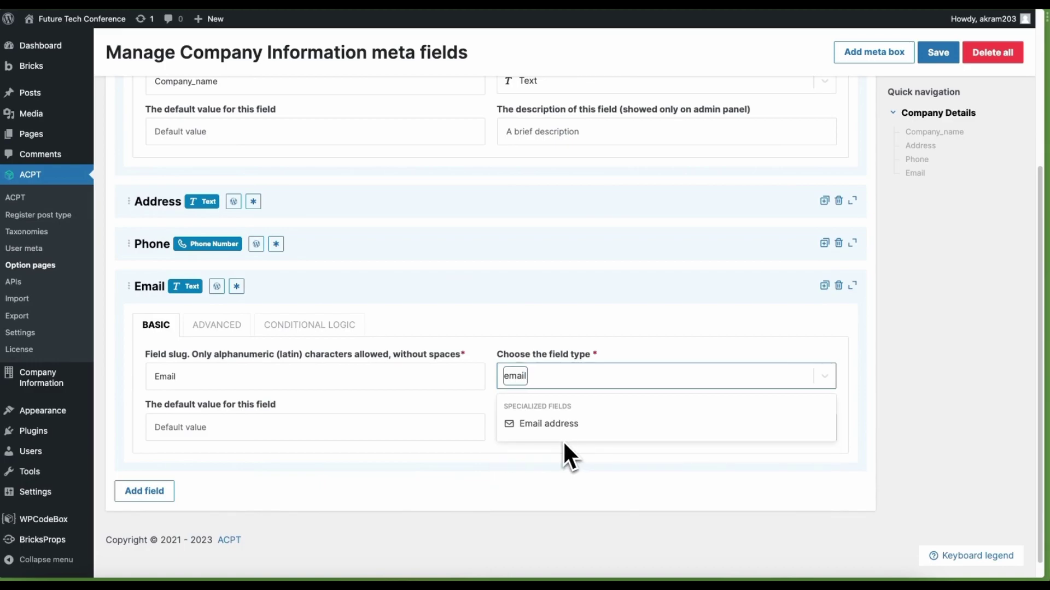
{"action": "left_click", "coordinate": [550, 429]}
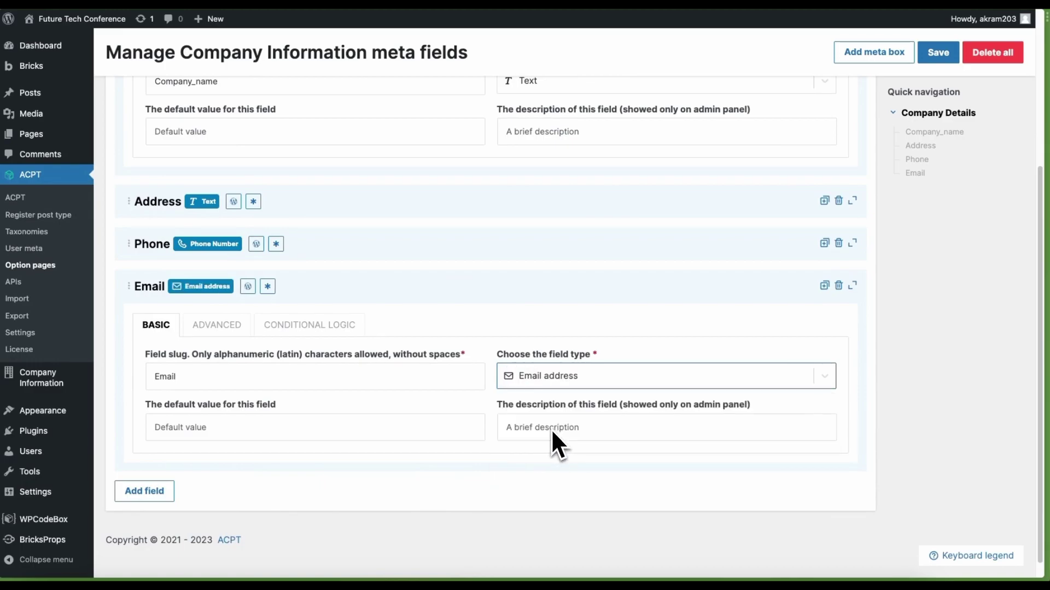
{"action": "left_click", "coordinate": [851, 286]}
{"action": "scroll", "coordinate": [862, 296], "scroll_direction": "up", "scroll_amount": 2}
{"action": "left_click", "coordinate": [852, 211]}
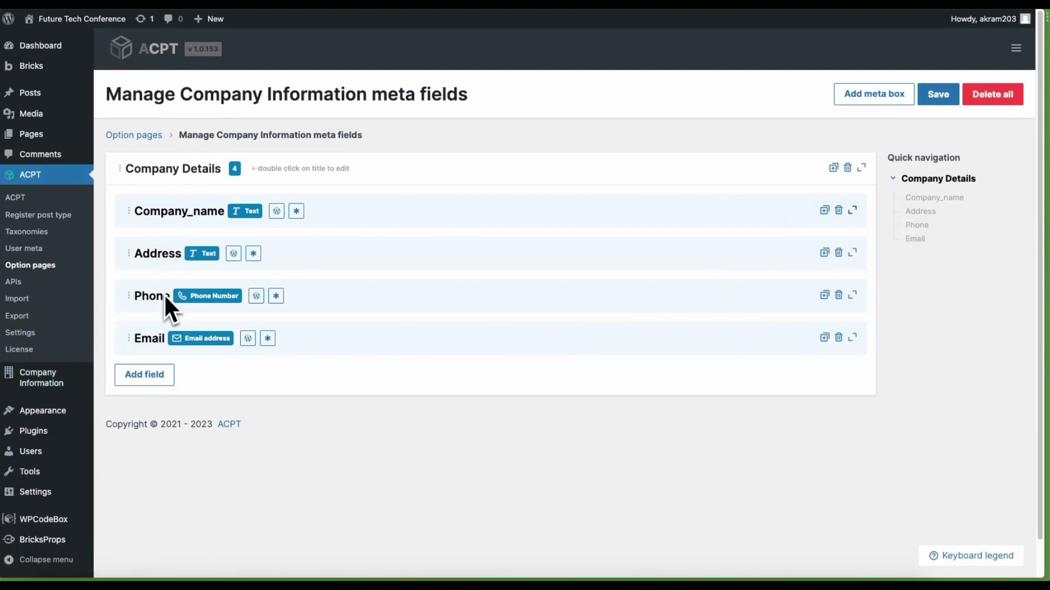
Save the Company_name, Address, Phone and Email fields, then view the Company Information page
{"action": "left_click_drag", "start_coordinate": [131, 338], "coordinate": [123, 336]}
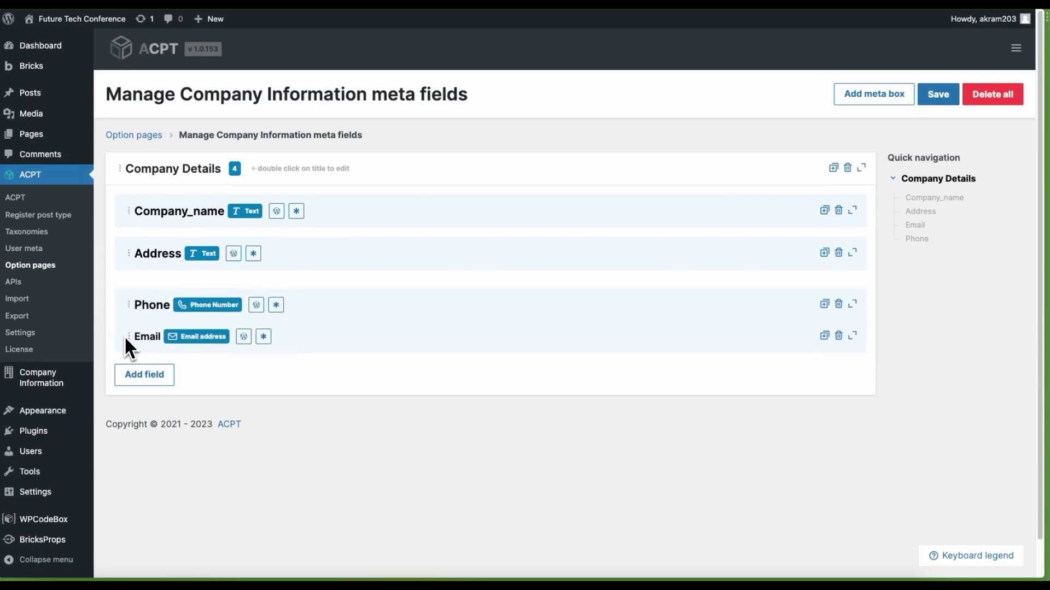
{"action": "left_click", "coordinate": [939, 97]}
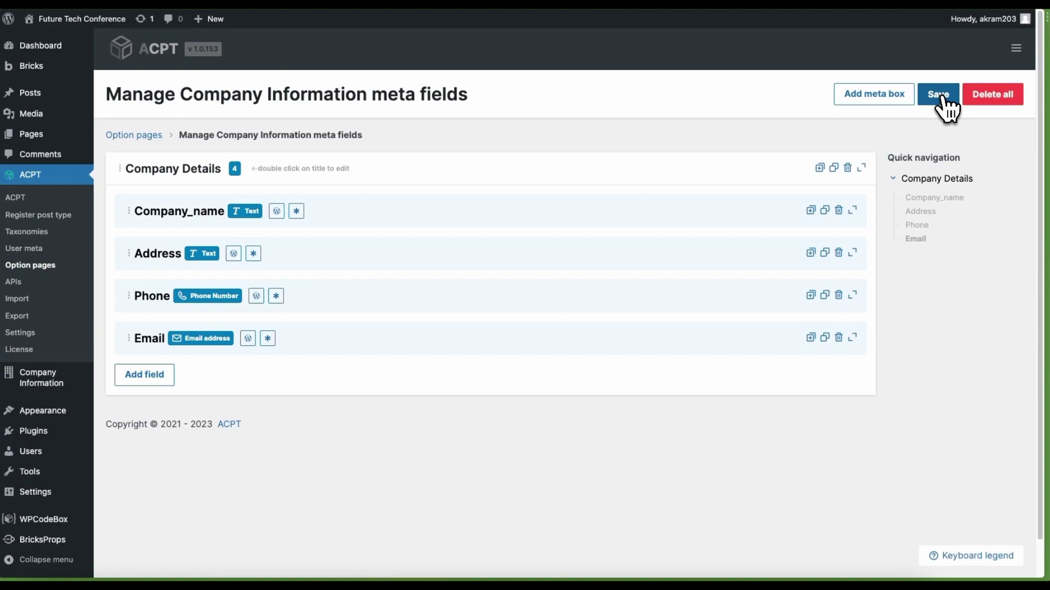
{"action": "scroll", "coordinate": [580, 426], "scroll_direction": "down", "scroll_amount": 1}
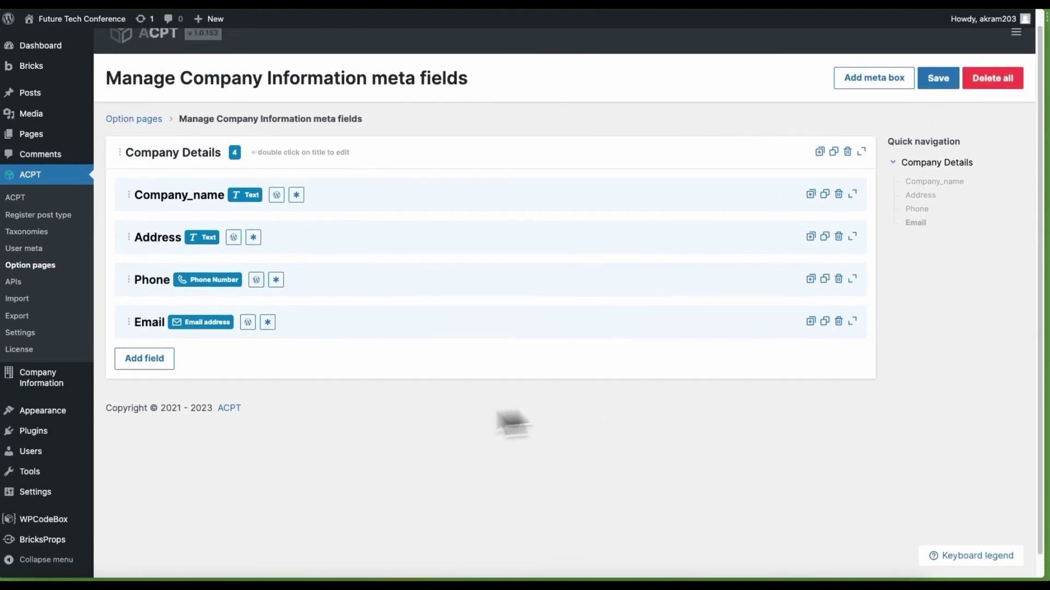
{"action": "left_click", "coordinate": [49, 391]}
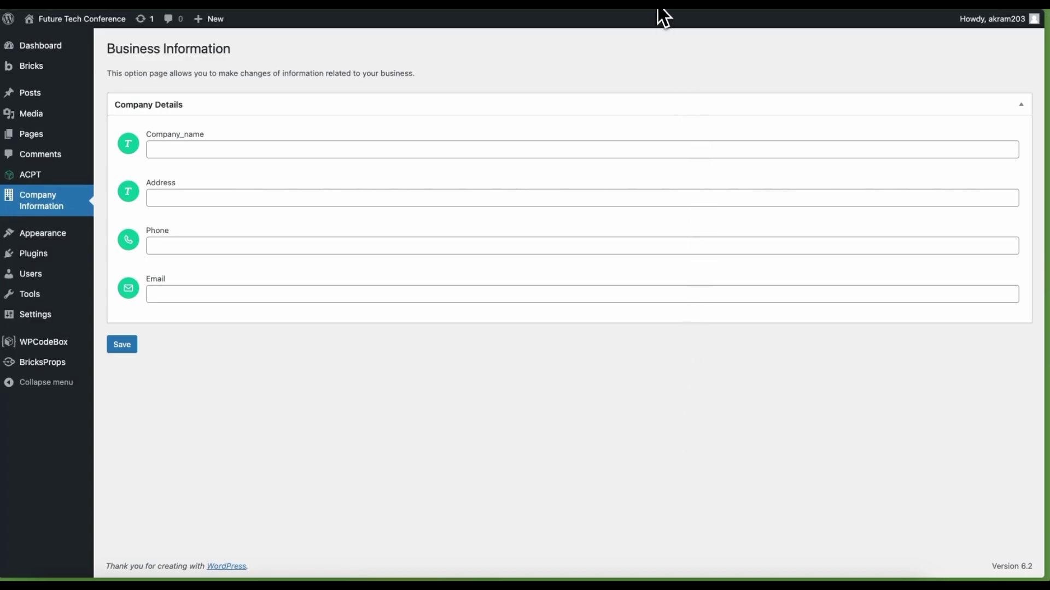
Enter Future Tech Conference as the company name and fill in the street address
{"action": "left_click", "coordinate": [298, 150]}
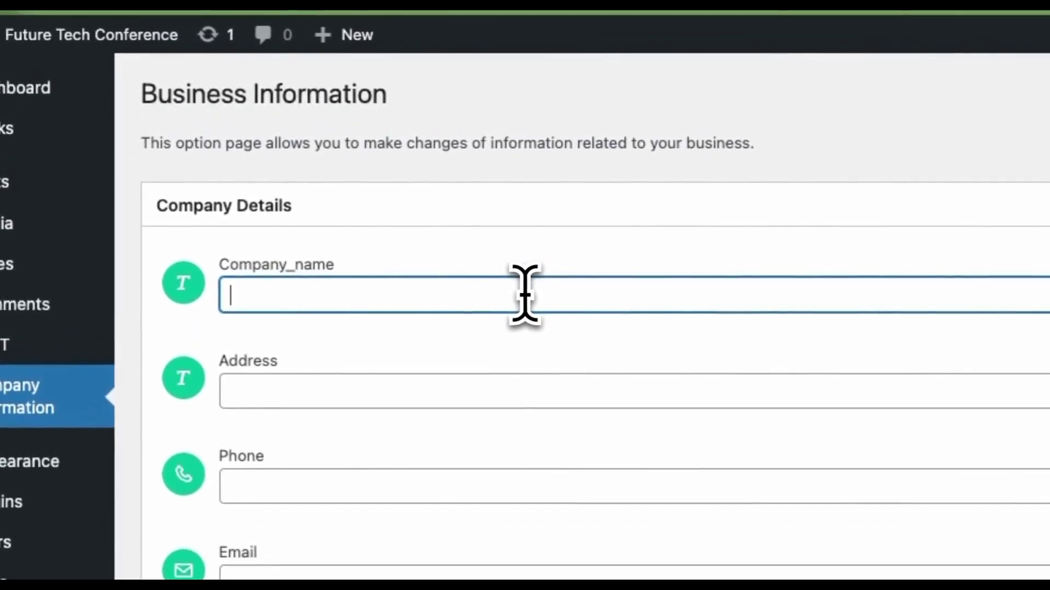
{"action": "type", "text": "Future "}
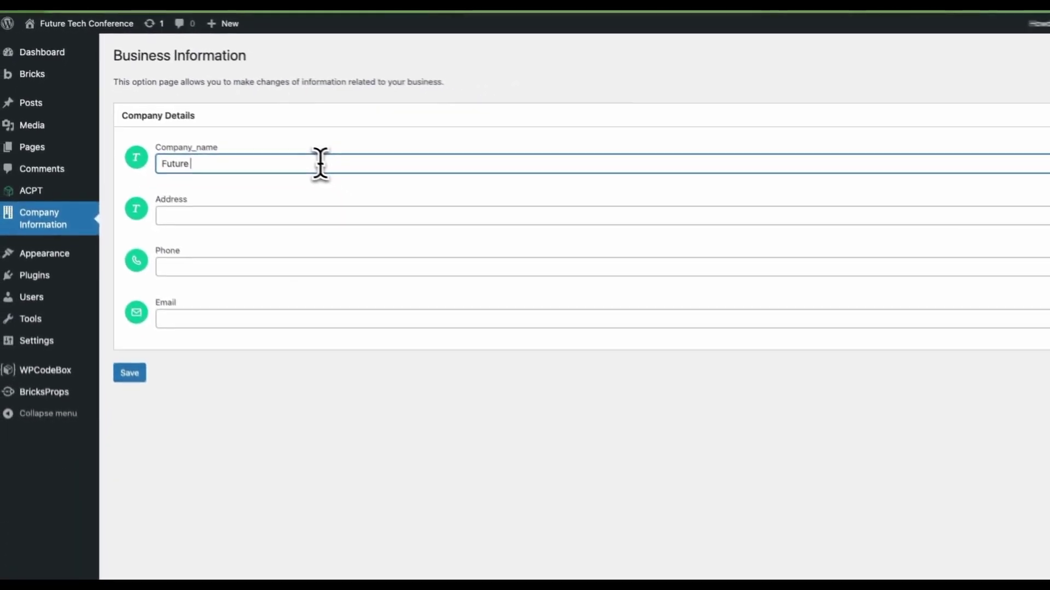
{"action": "type", "text": "Tech C"}
{"action": "type", "text": "on"}
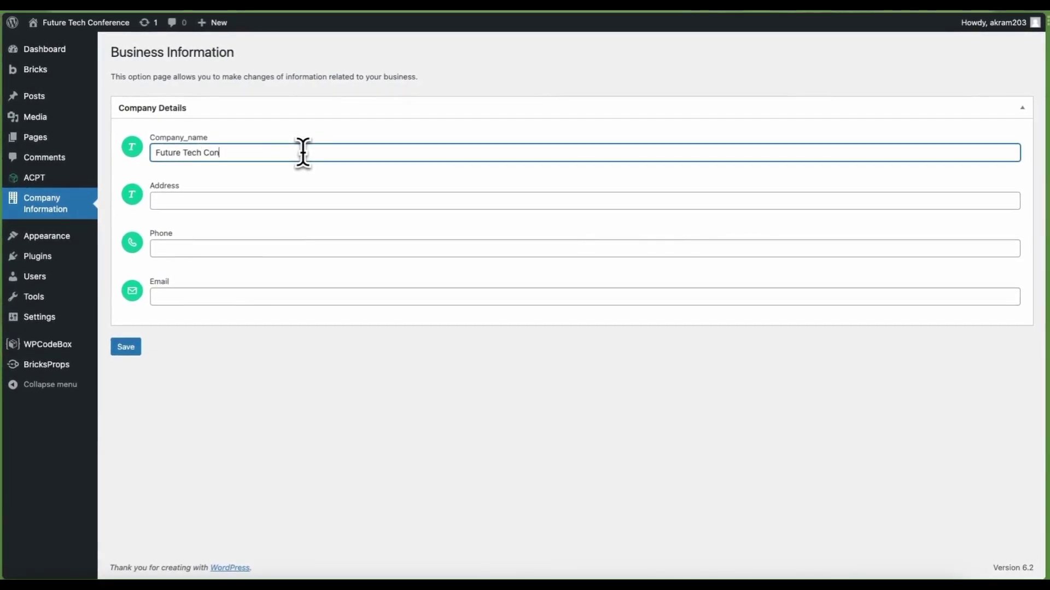
{"action": "type", "text": "ference"}
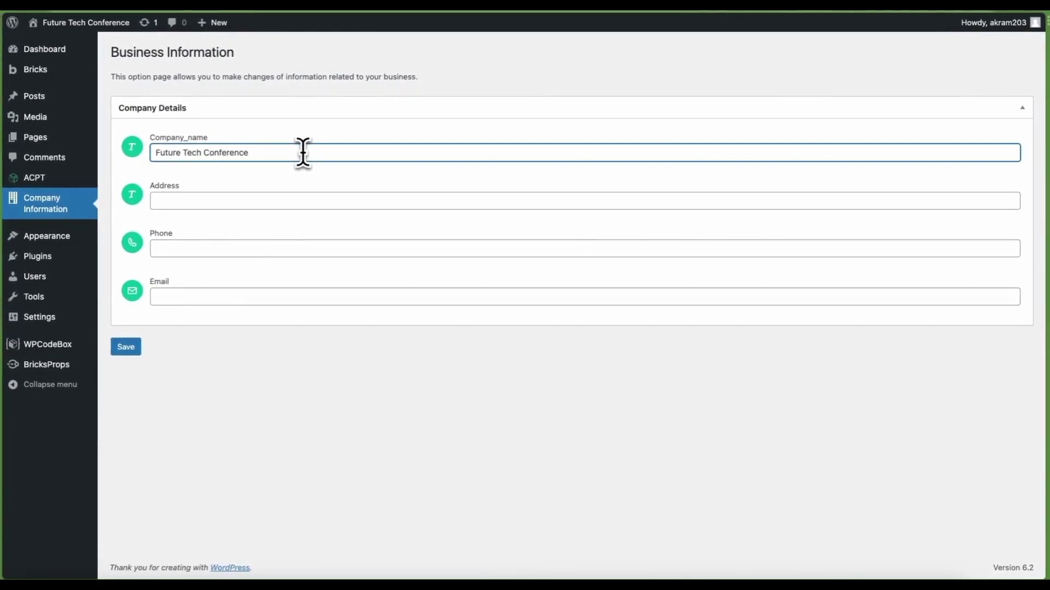
{"action": "key", "text": "Tab"}
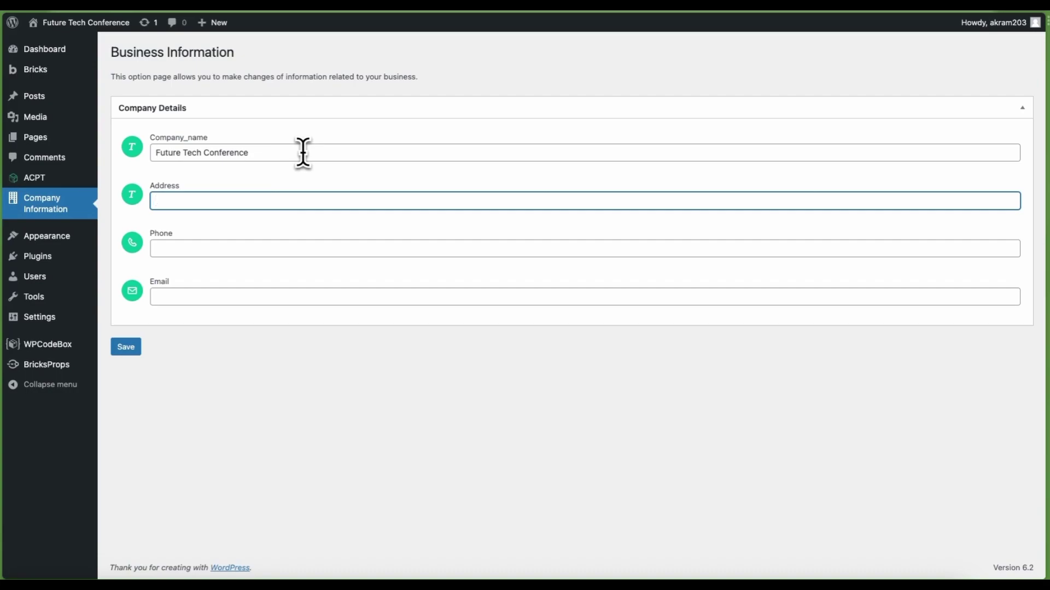
{"action": "type", "text": "1234 m"}
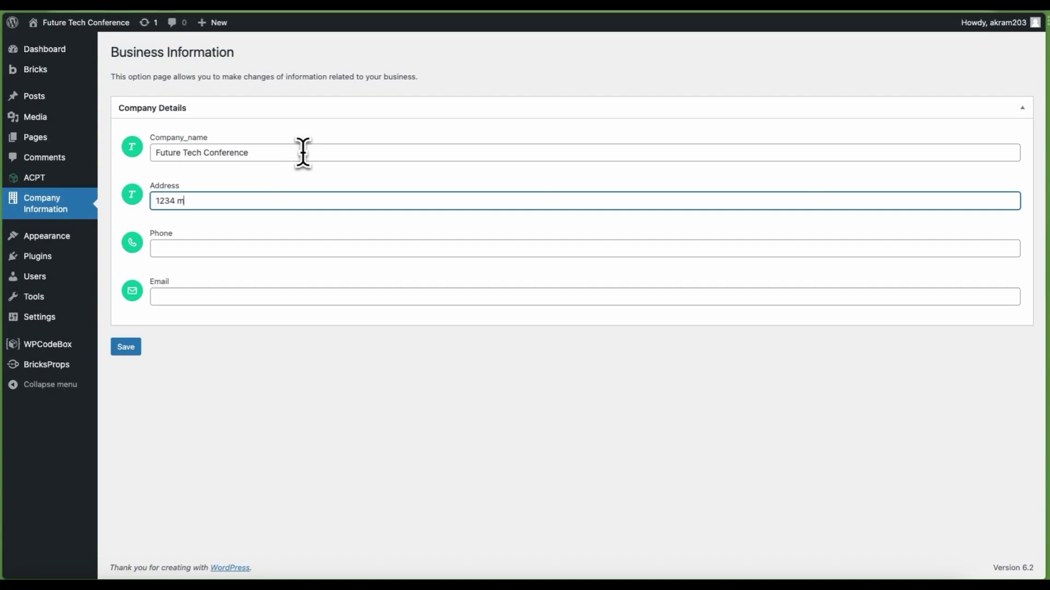
{"action": "type", "text": "ain street, Suite 567, Anytow"}
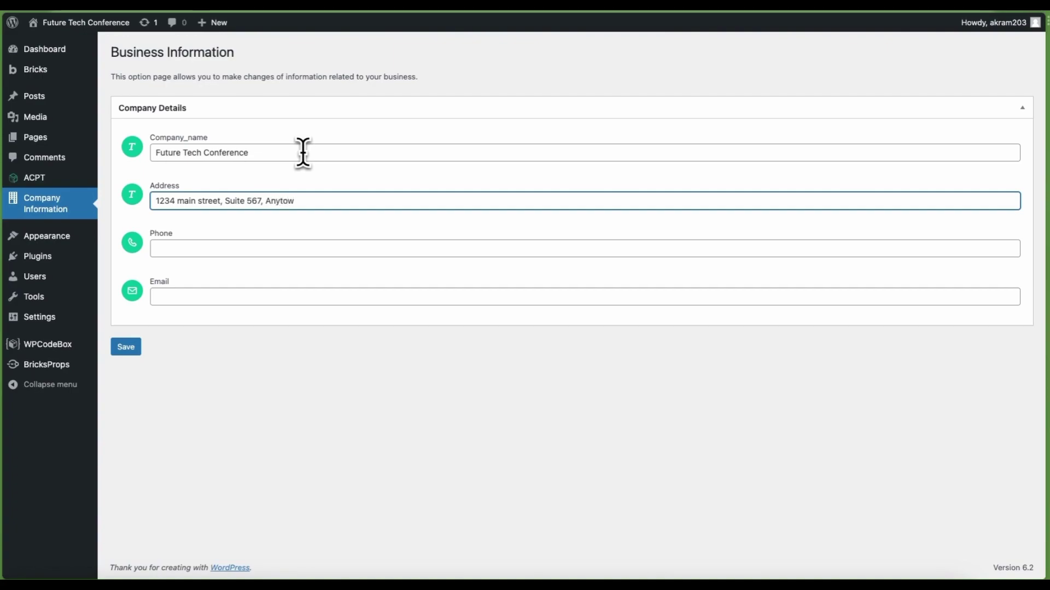
{"action": "type", "text": "n USA 1234"}
Add the business phone number and contact e-mail, then save the Business Information
{"action": "key", "text": "Tab"}
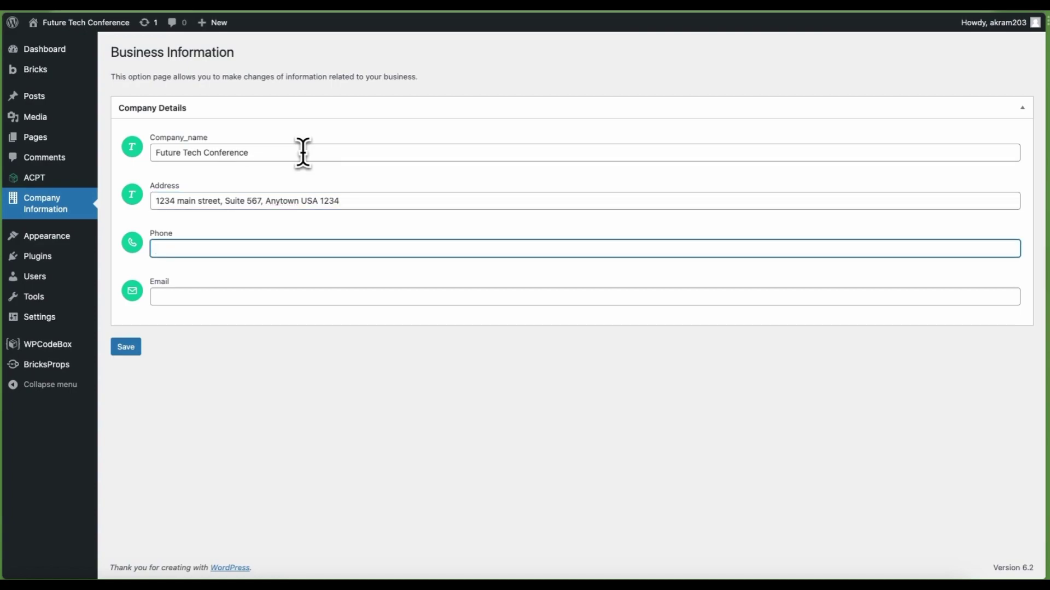
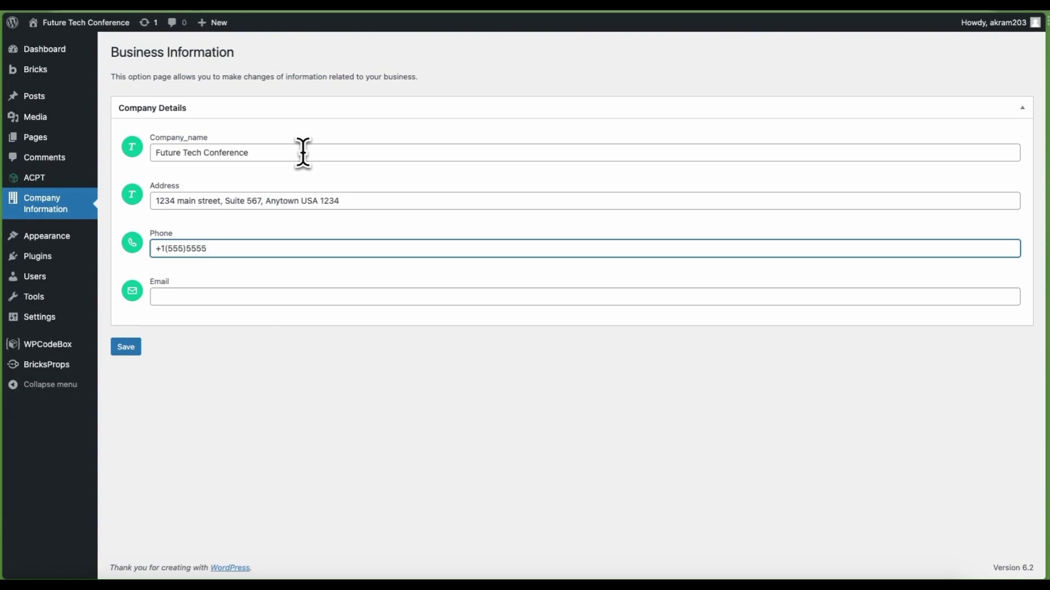
{"action": "key", "text": "Tab"}
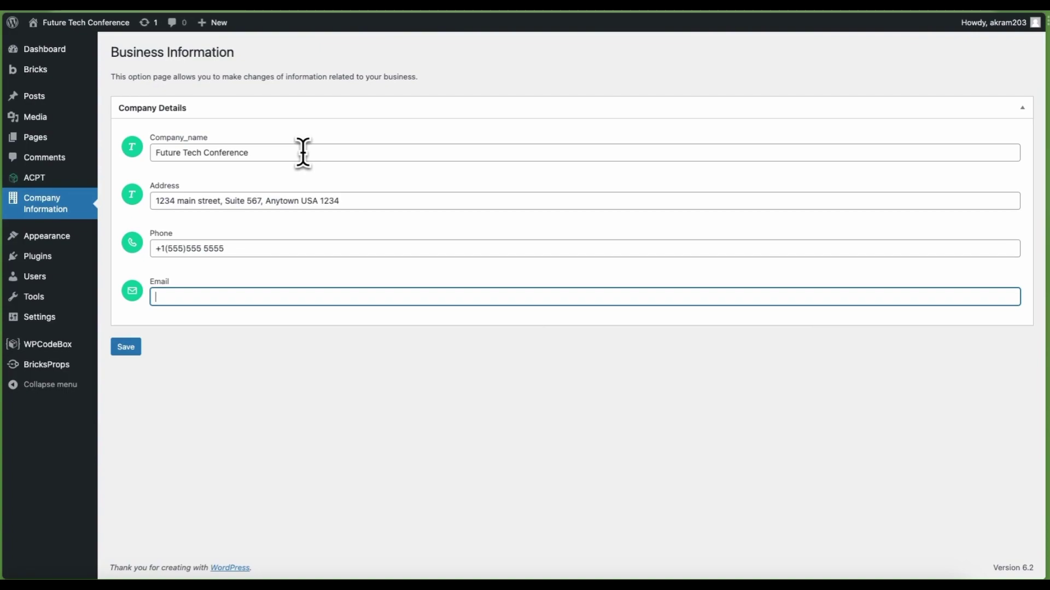
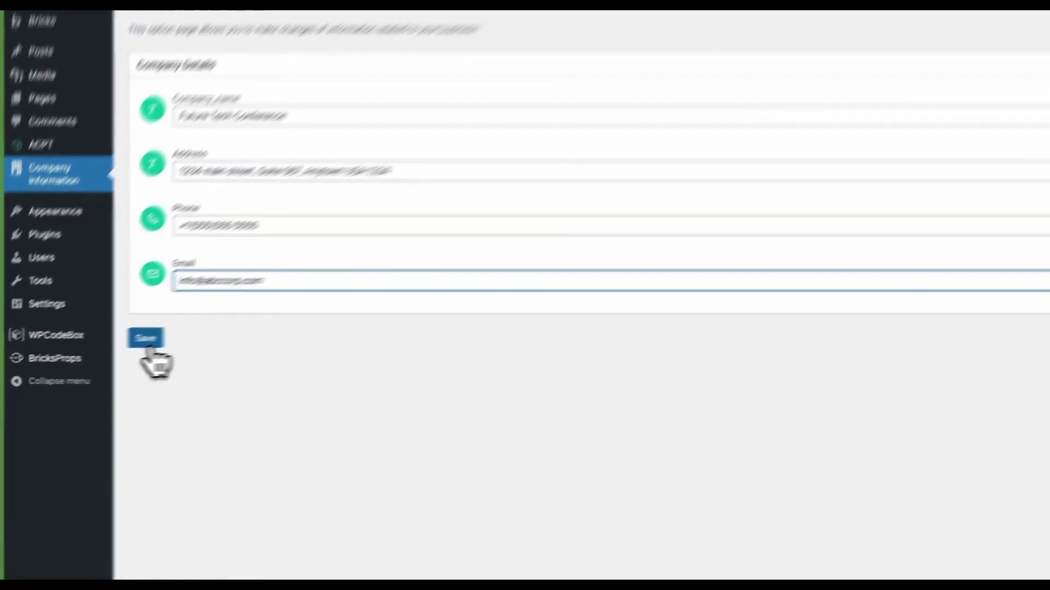
{"action": "left_click", "coordinate": [146, 339]}
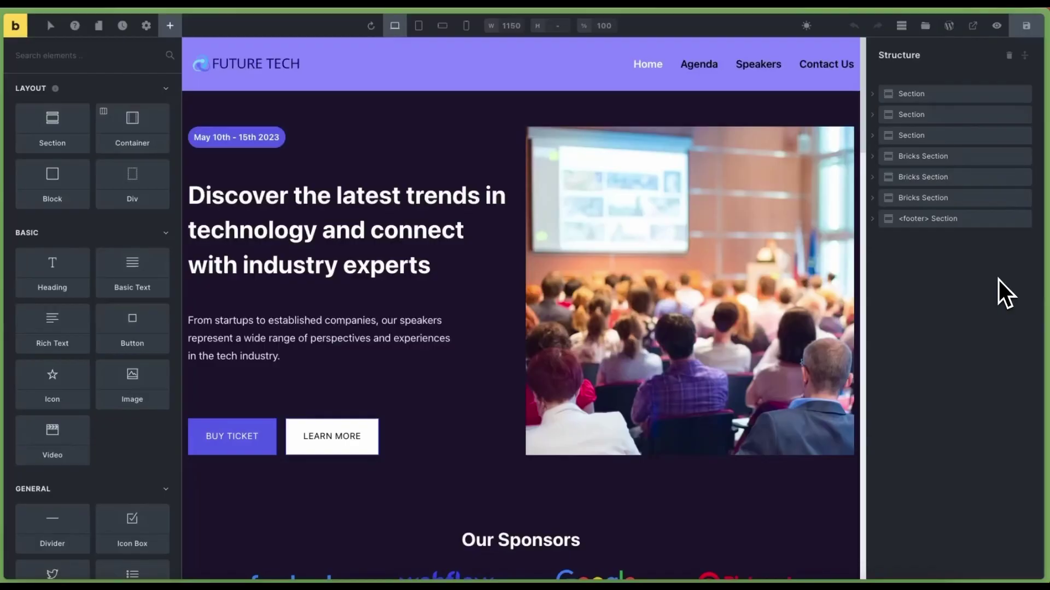
Add a Basic Text element inside the footer's inner div and clear its default text
{"action": "left_click", "coordinate": [924, 220]}
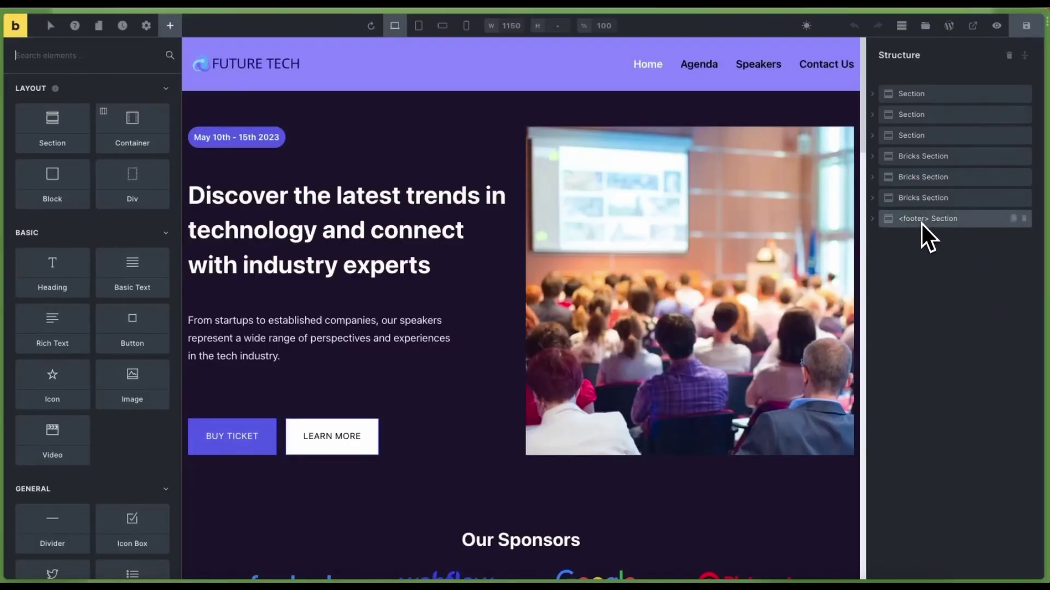
{"action": "scroll", "coordinate": [358, 377], "scroll_direction": "down", "scroll_amount": 2}
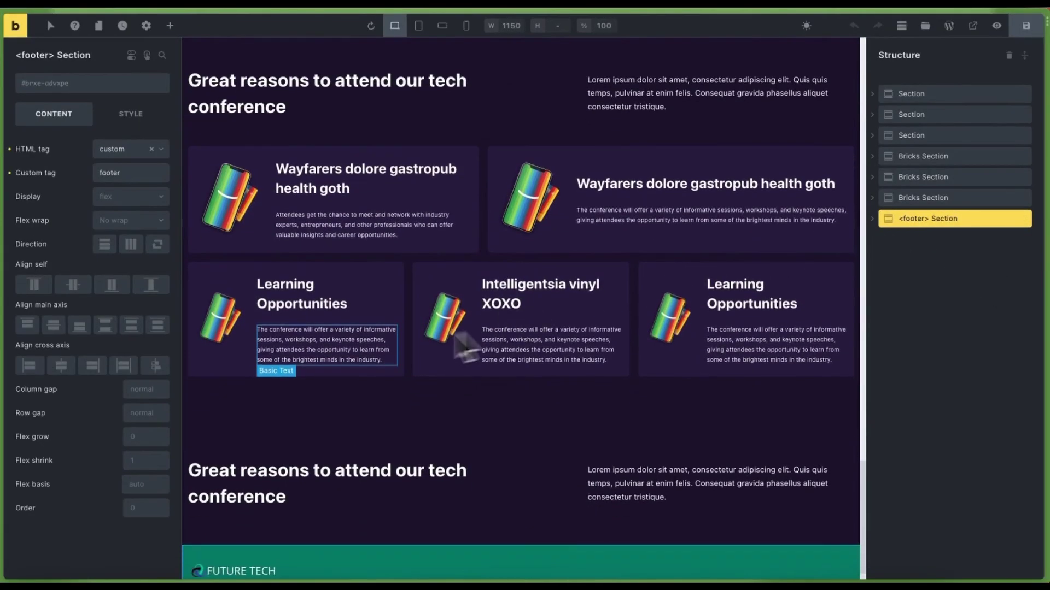
{"action": "left_click", "coordinate": [271, 530]}
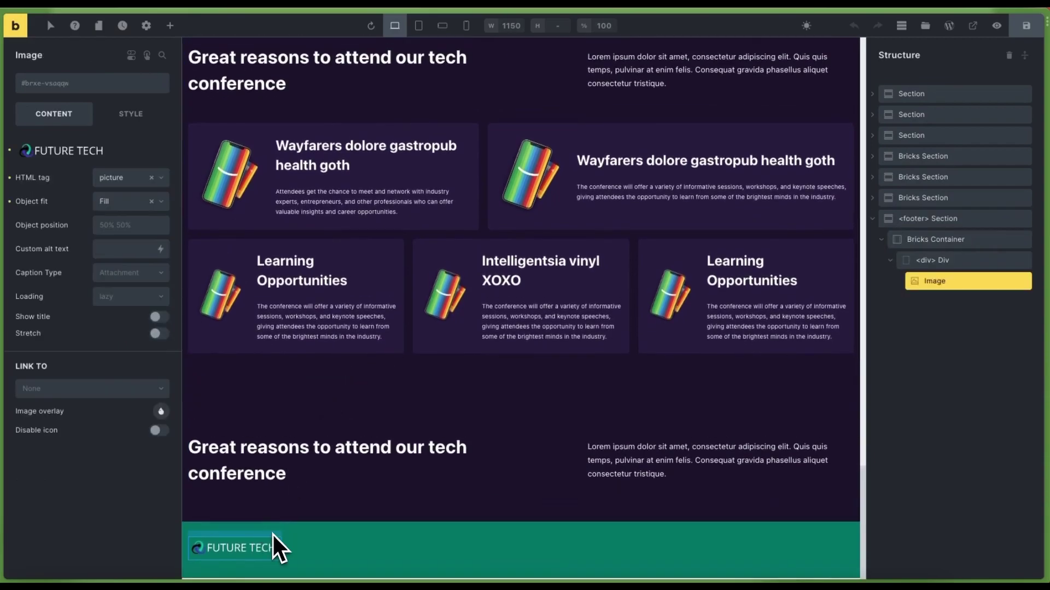
{"action": "left_click", "coordinate": [951, 263]}
{"action": "left_click", "coordinate": [170, 26]}
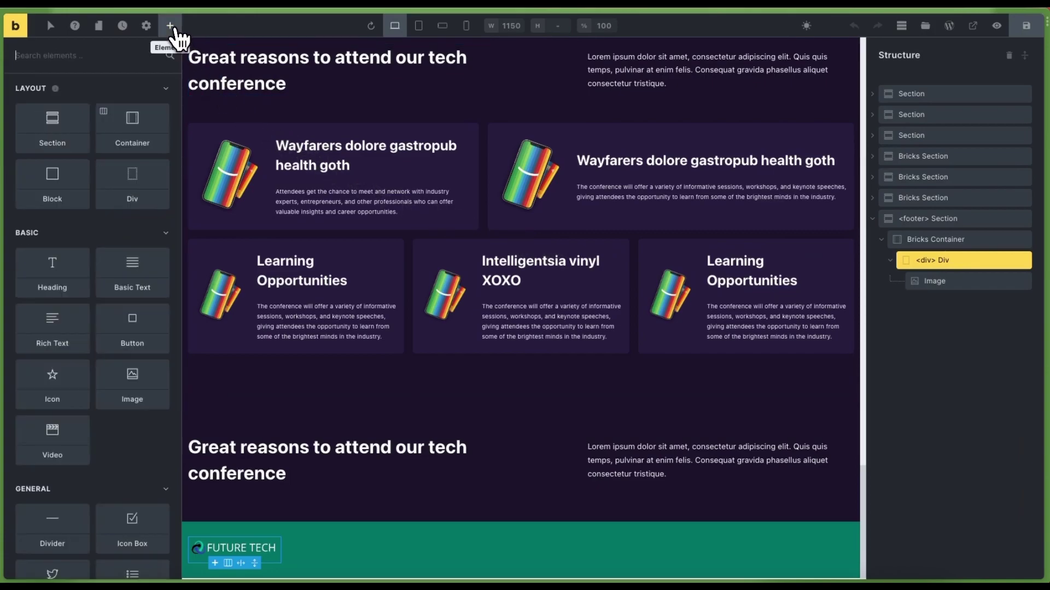
{"action": "left_click", "coordinate": [133, 268]}
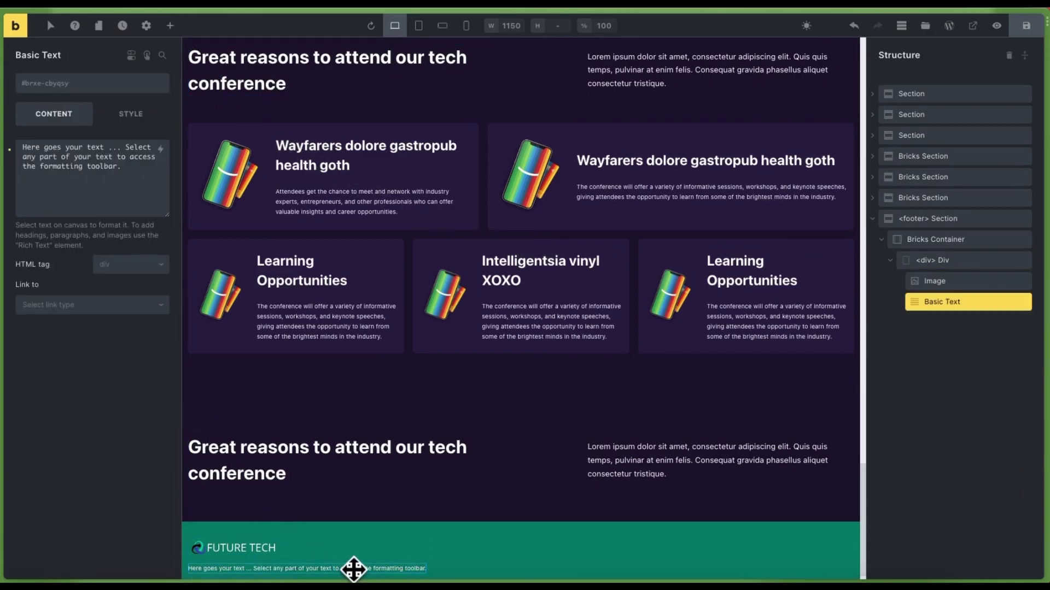
{"action": "key", "text": "ctrl+a"}
{"action": "type", "text": "Here goes my text ..."}
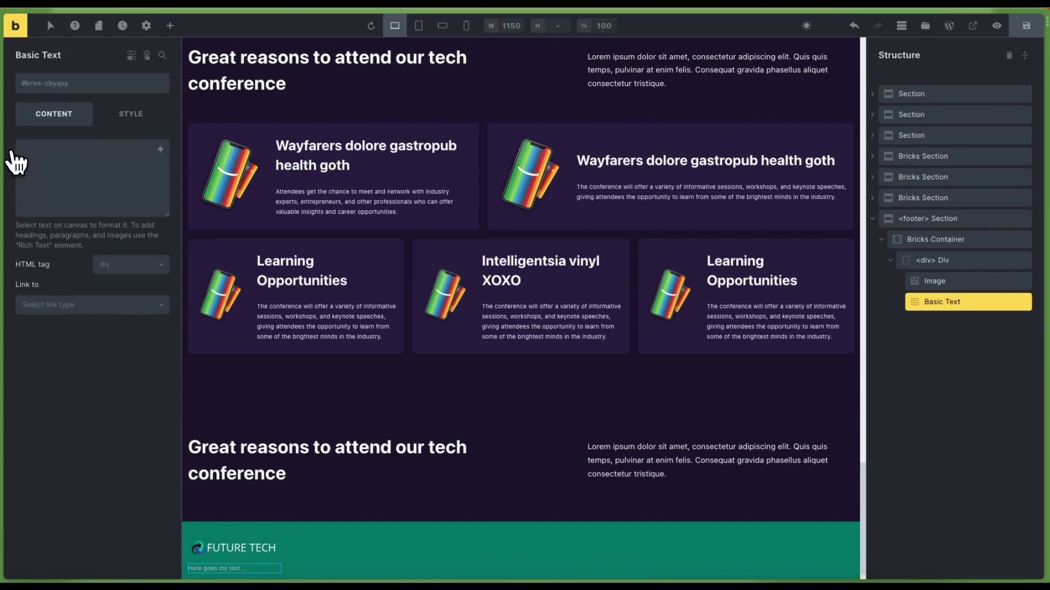
Bind the text to the ACPT Company Details company_name dynamic tag
{"action": "left_click", "coordinate": [160, 148]}
{"action": "scroll", "coordinate": [118, 306], "scroll_direction": "down", "scroll_amount": 4}
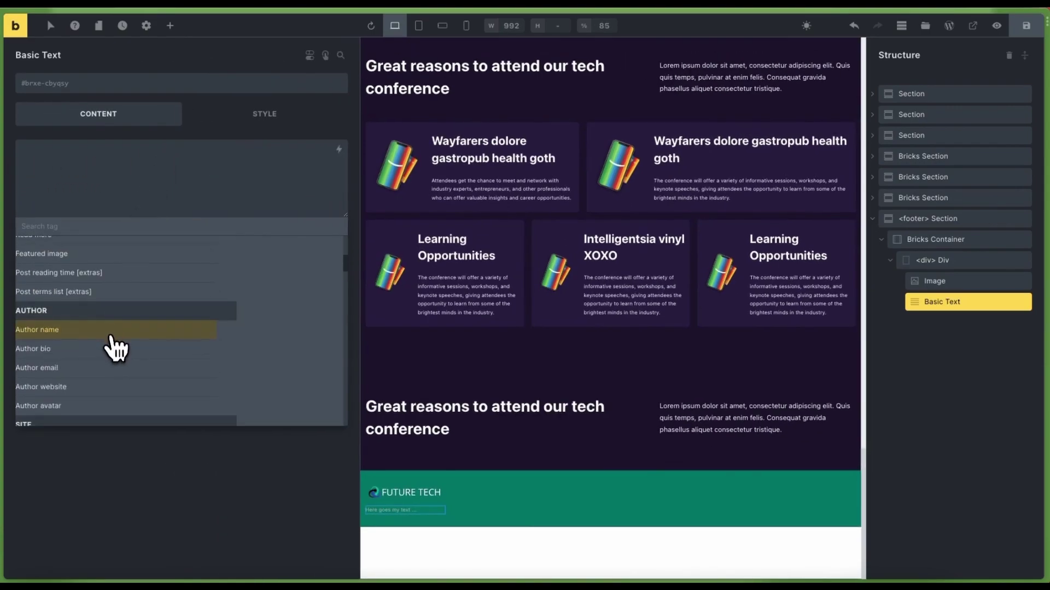
{"action": "scroll", "coordinate": [112, 354], "scroll_direction": "down", "scroll_amount": 5}
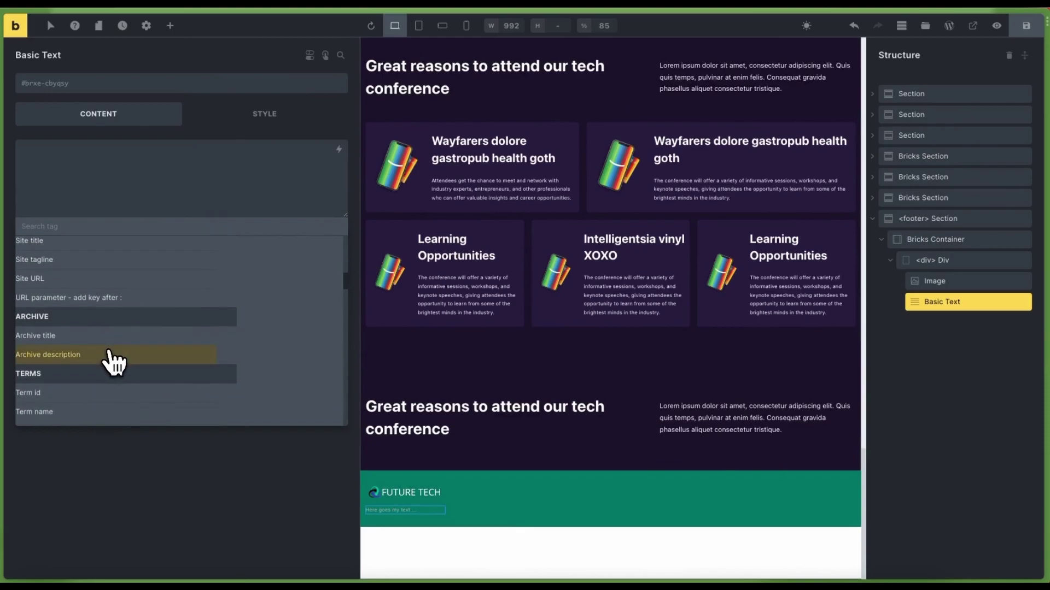
{"action": "scroll", "coordinate": [114, 364], "scroll_direction": "down", "scroll_amount": 8}
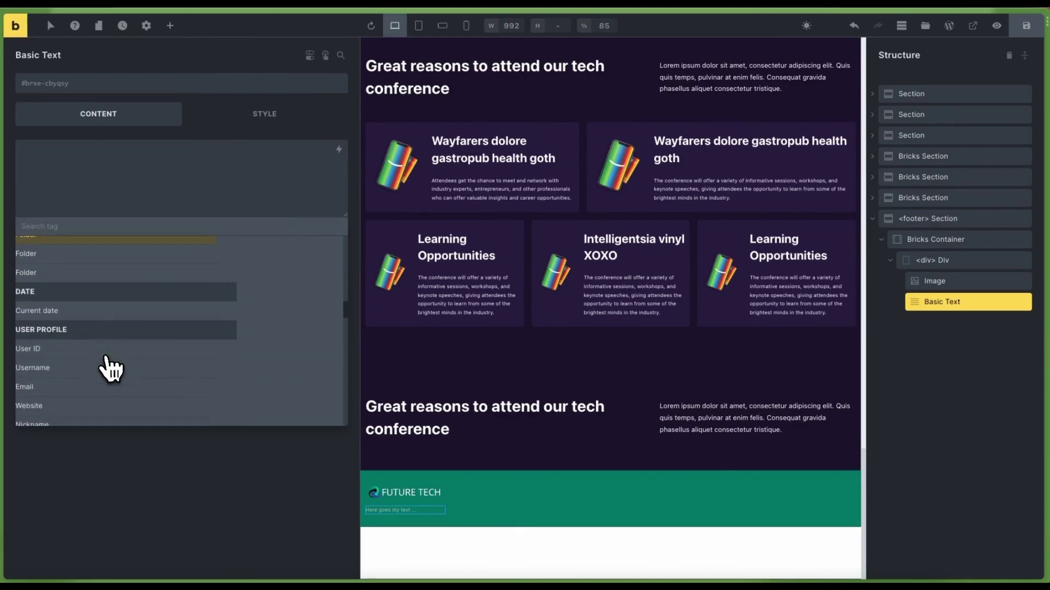
{"action": "scroll", "coordinate": [111, 369], "scroll_direction": "down", "scroll_amount": 3}
{"action": "scroll", "coordinate": [113, 352], "scroll_direction": "down", "scroll_amount": 4}
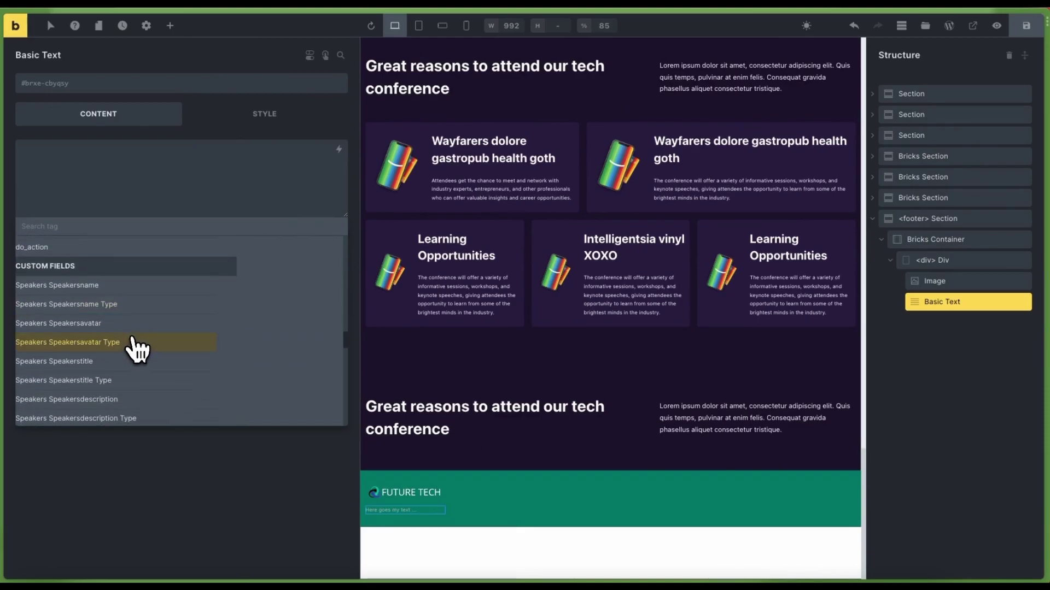
{"action": "scroll", "coordinate": [143, 361], "scroll_direction": "down", "scroll_amount": 8}
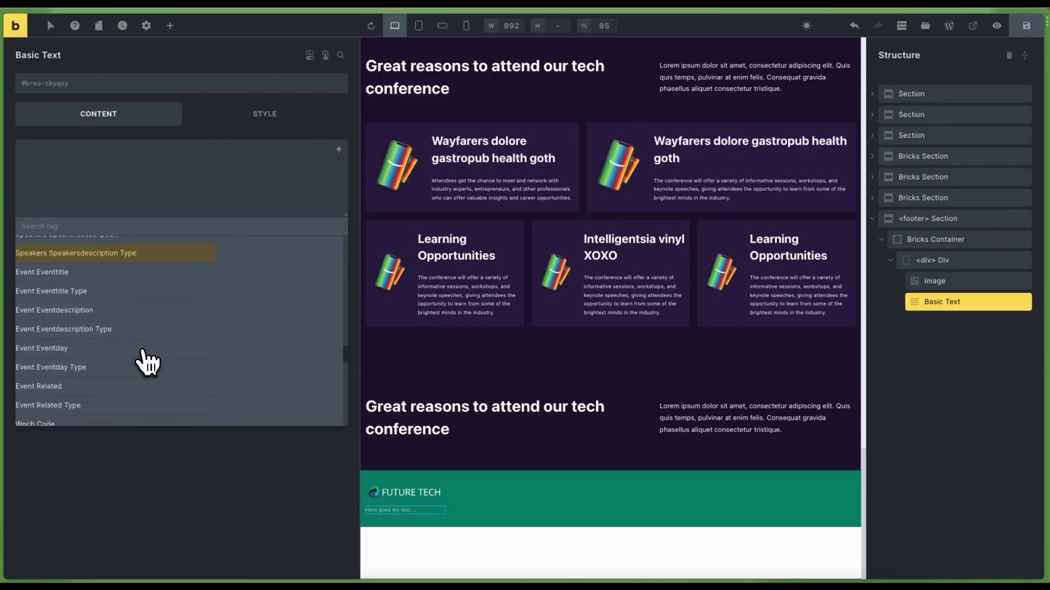
{"action": "scroll", "coordinate": [144, 364], "scroll_direction": "down", "scroll_amount": 2}
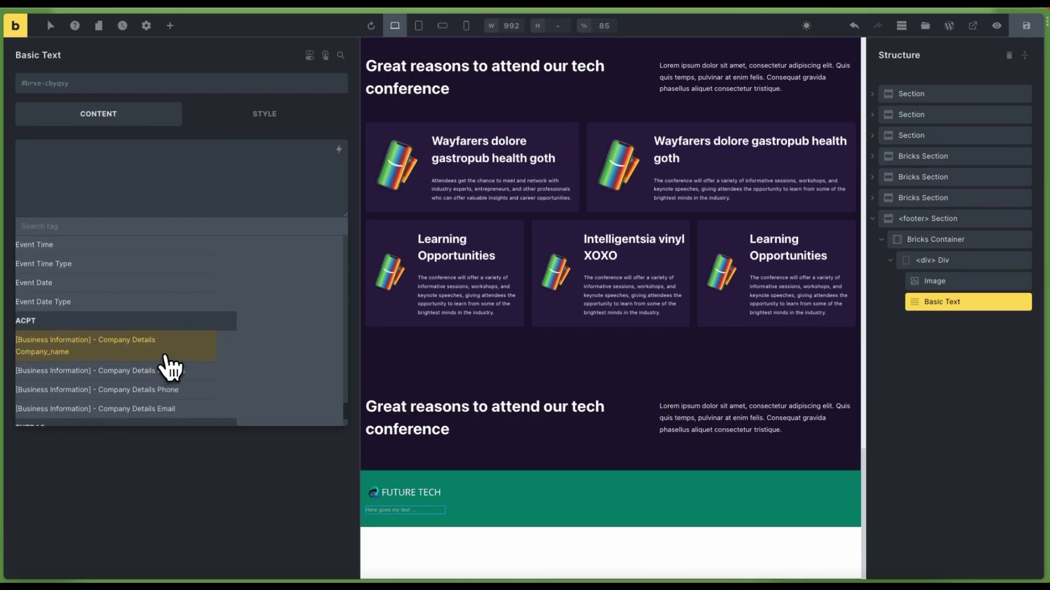
{"action": "left_click", "coordinate": [154, 357]}
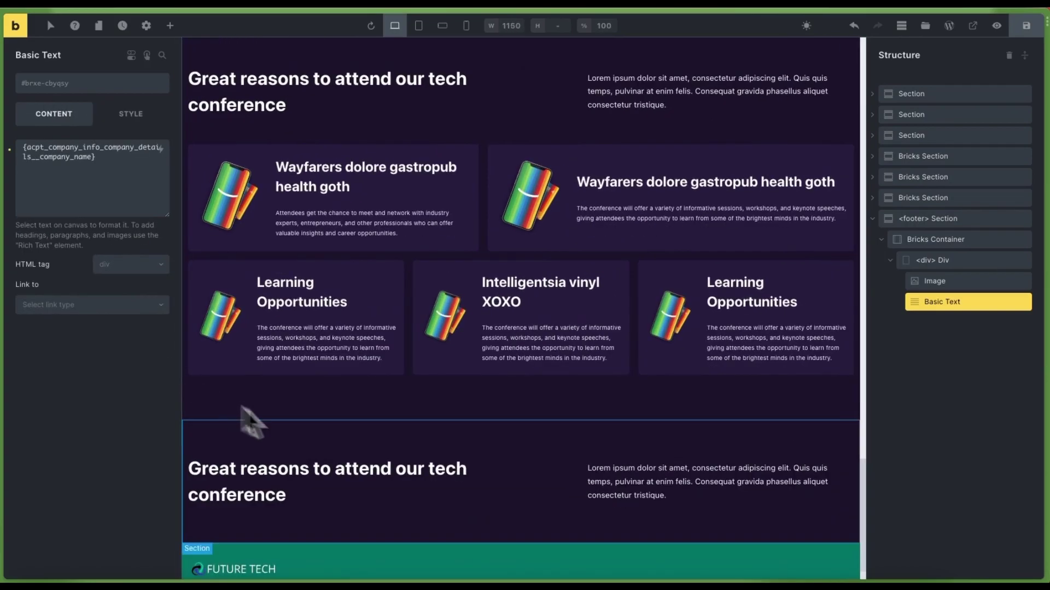
{"action": "scroll", "coordinate": [340, 428], "scroll_direction": "down", "scroll_amount": 1}
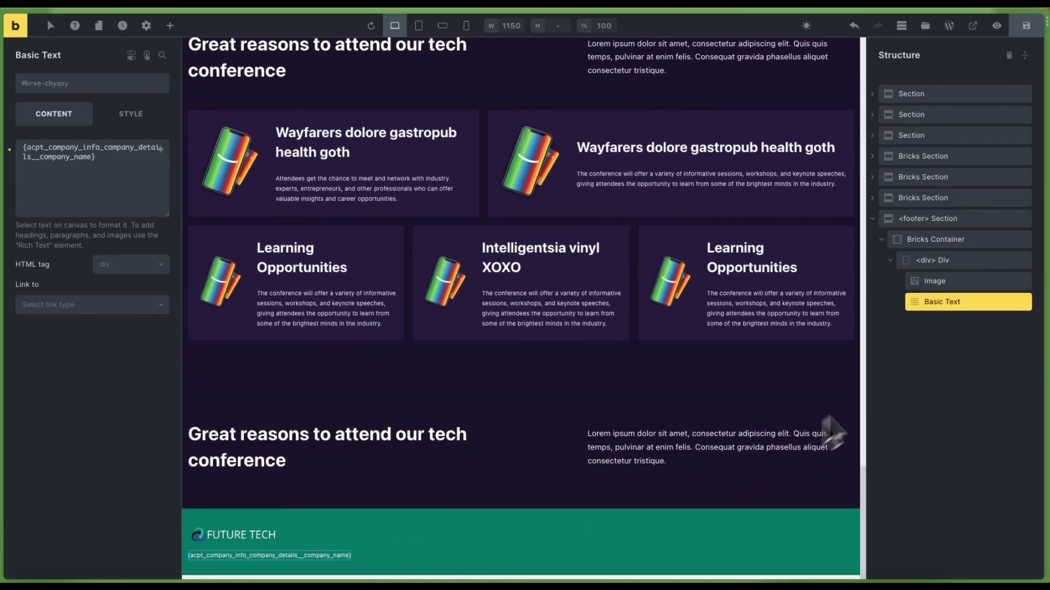
Duplicate the company name line and switch the copy to the Company Details Address tag
{"action": "left_click", "coordinate": [1013, 302]}
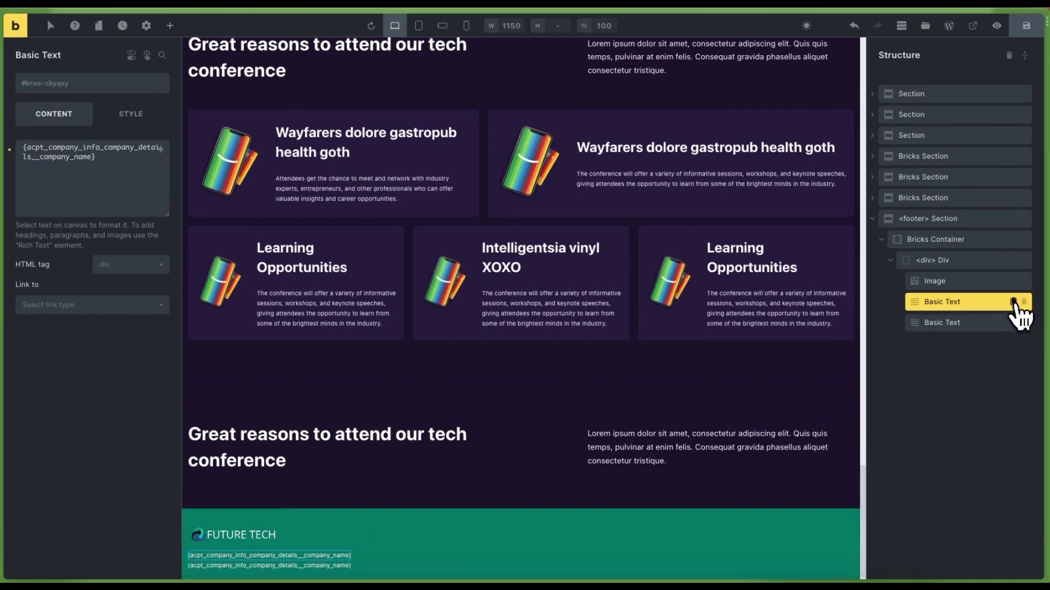
{"action": "left_click_drag", "start_coordinate": [277, 569], "coordinate": [244, 565]}
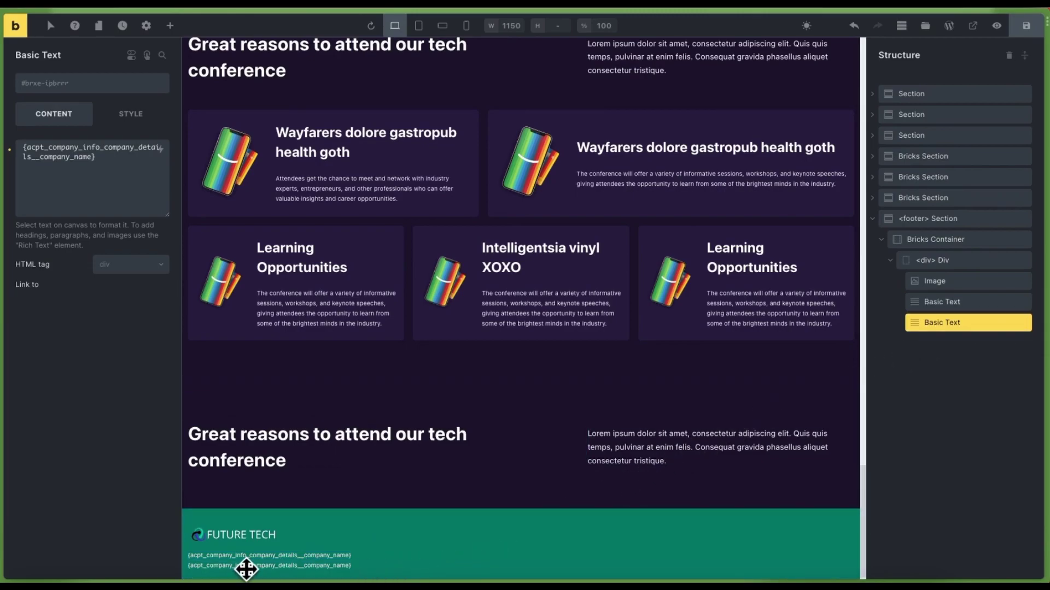
{"action": "left_click", "coordinate": [10, 149]}
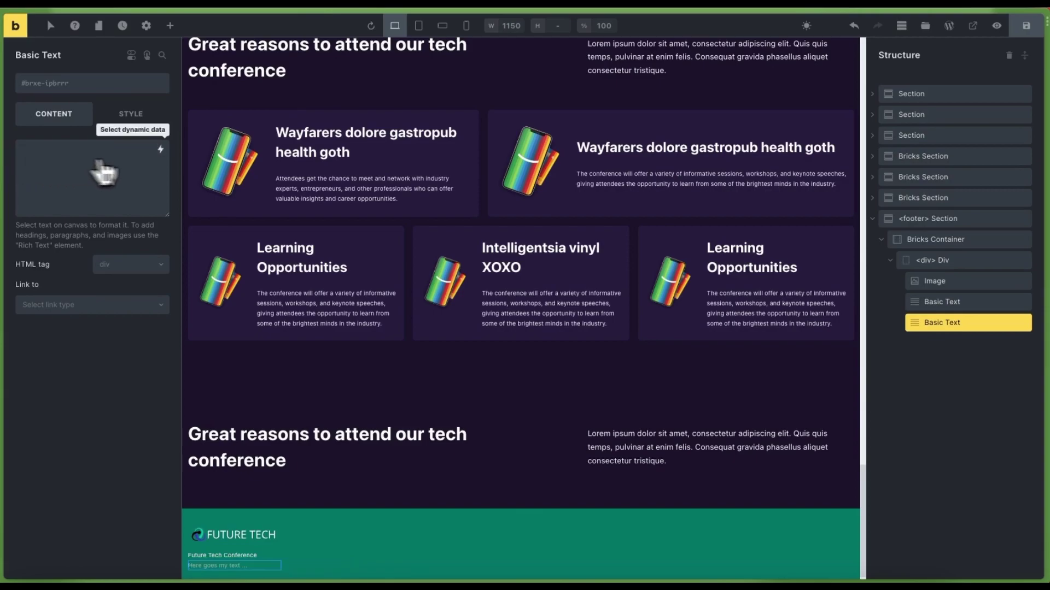
{"action": "left_click", "coordinate": [161, 149]}
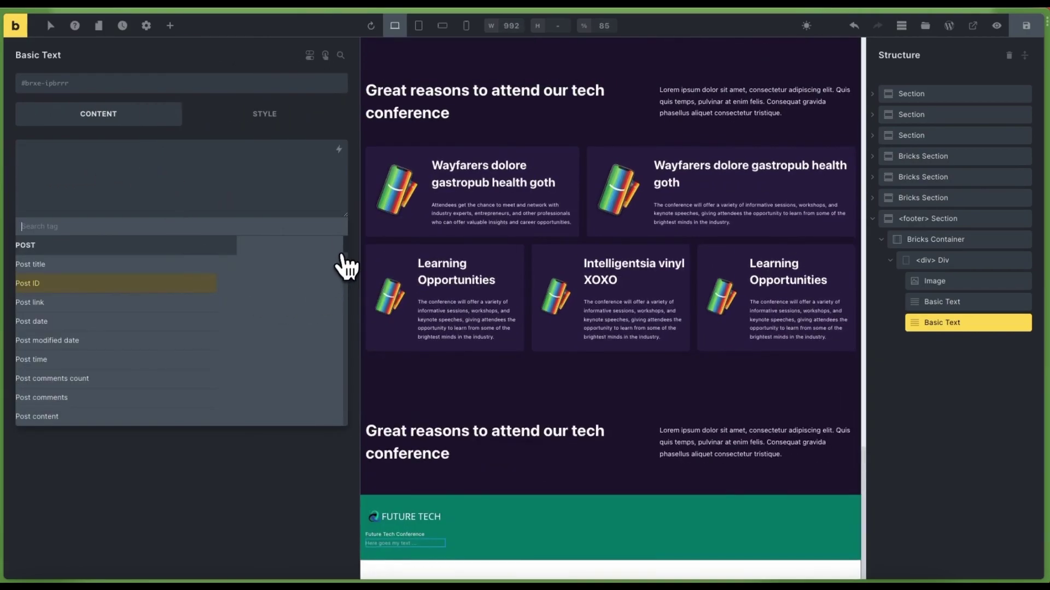
{"action": "left_click_drag", "start_coordinate": [345, 244], "coordinate": [345, 414]}
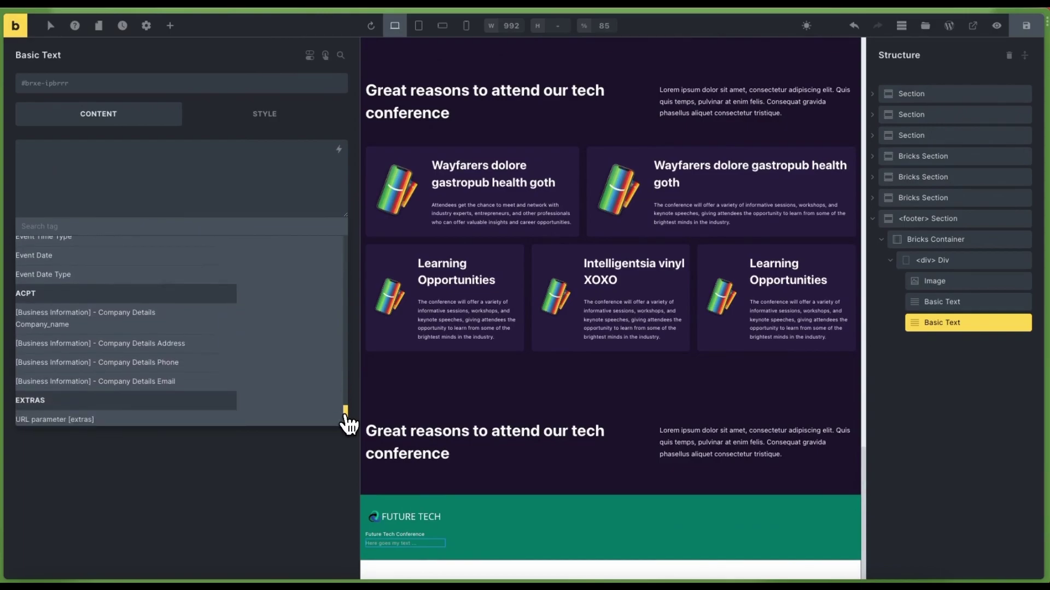
{"action": "left_click", "coordinate": [181, 344]}
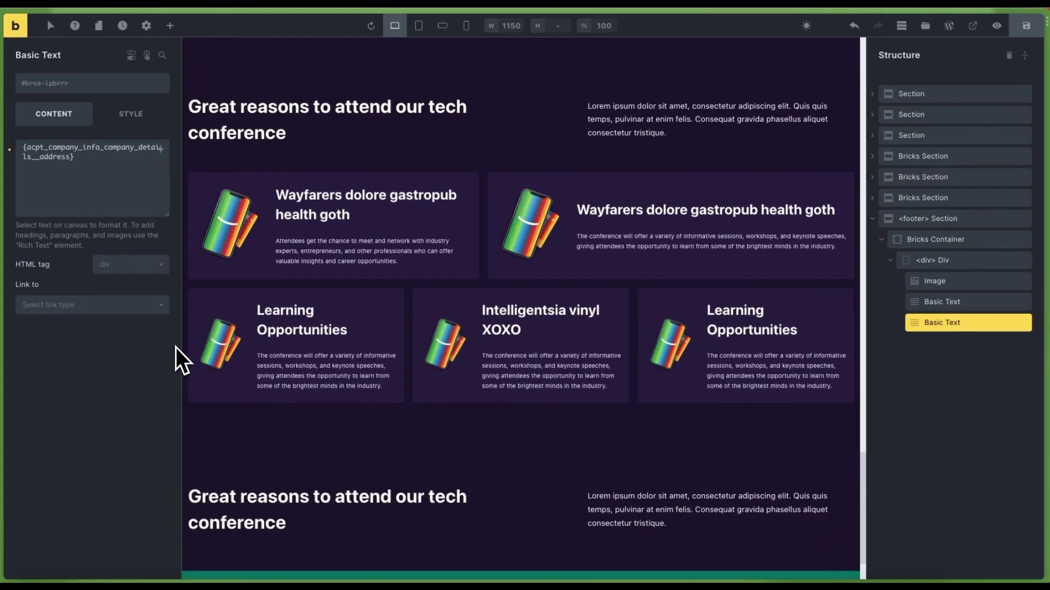
{"action": "scroll", "coordinate": [619, 359], "scroll_direction": "down", "scroll_amount": 1}
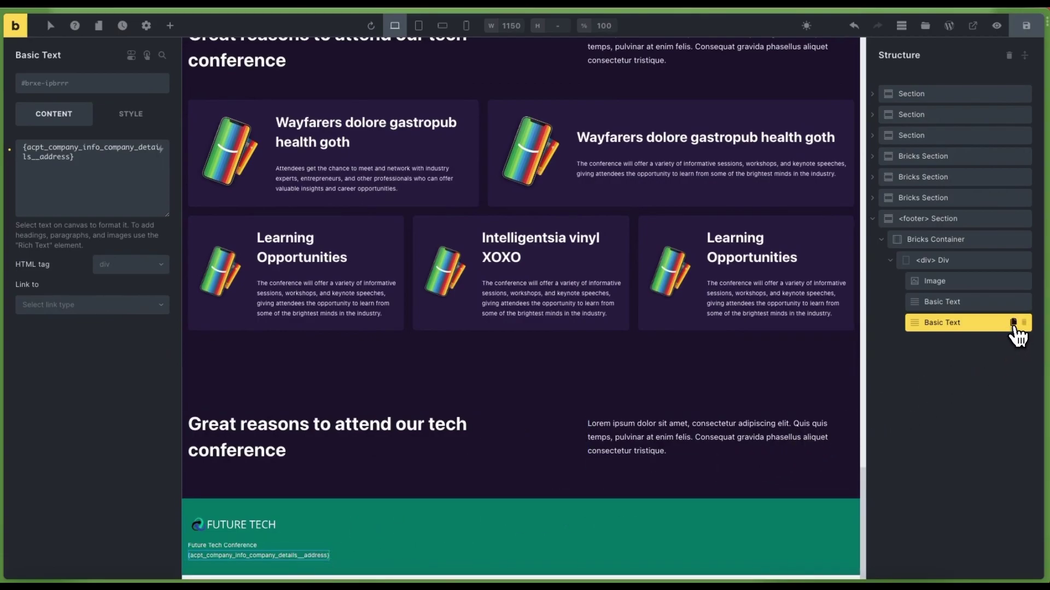
Duplicate the address line, switch the copy to the Company Details Phone tag, and duplicate it
{"action": "left_click", "coordinate": [1013, 324]}
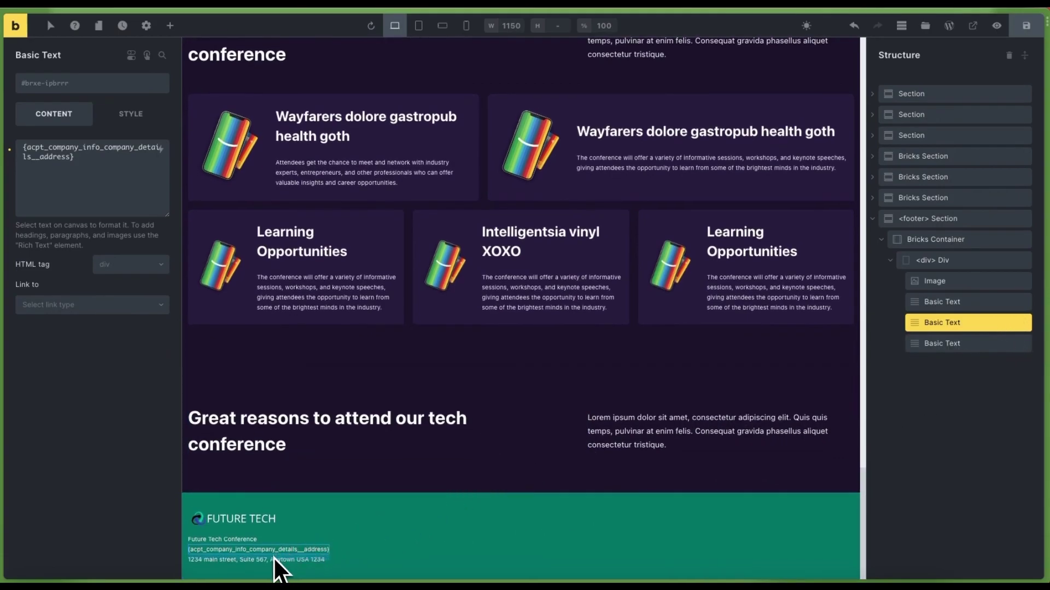
{"action": "left_click_drag", "start_coordinate": [212, 560], "coordinate": [249, 563]}
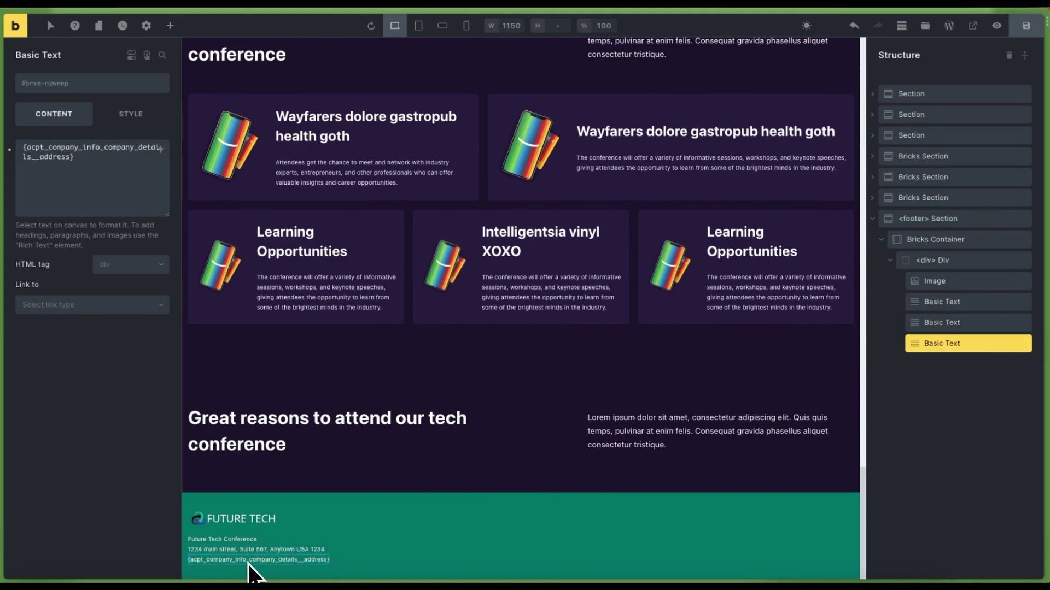
{"action": "left_click", "coordinate": [11, 150]}
{"action": "left_click", "coordinate": [159, 149]}
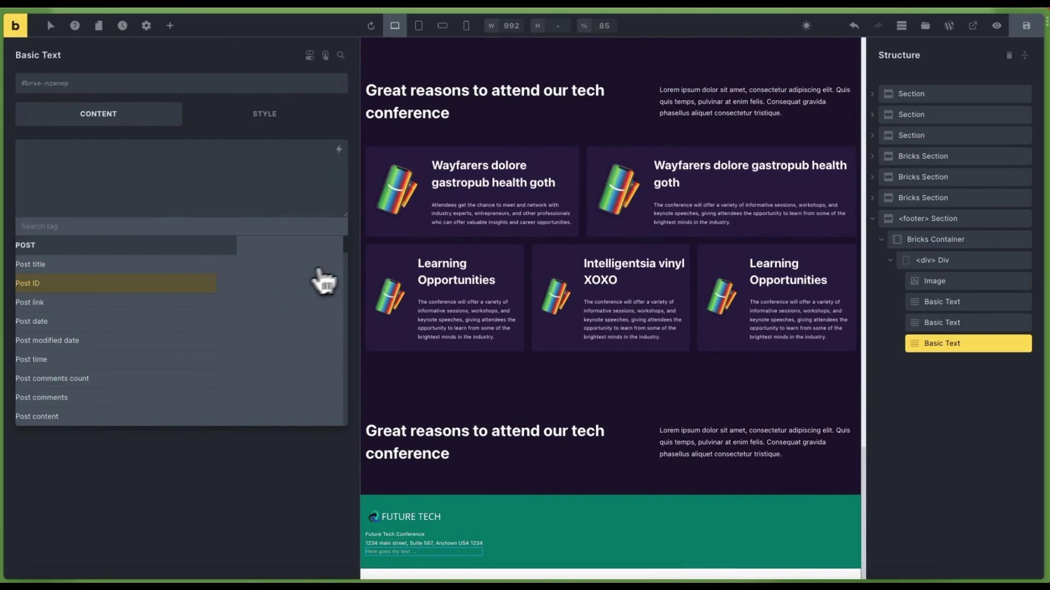
{"action": "left_click_drag", "start_coordinate": [346, 252], "coordinate": [341, 423]}
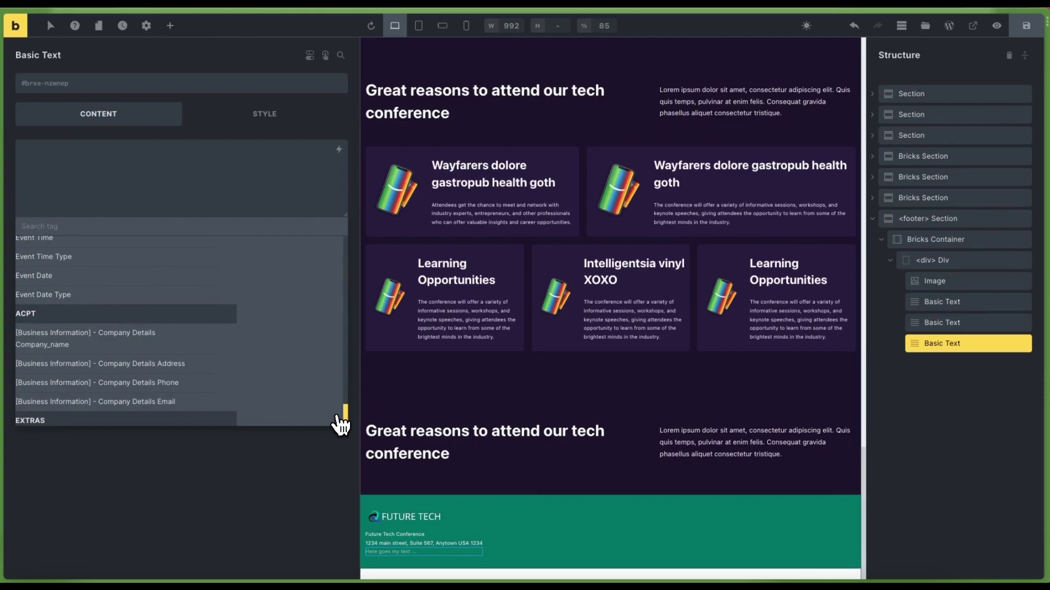
{"action": "left_click", "coordinate": [183, 383]}
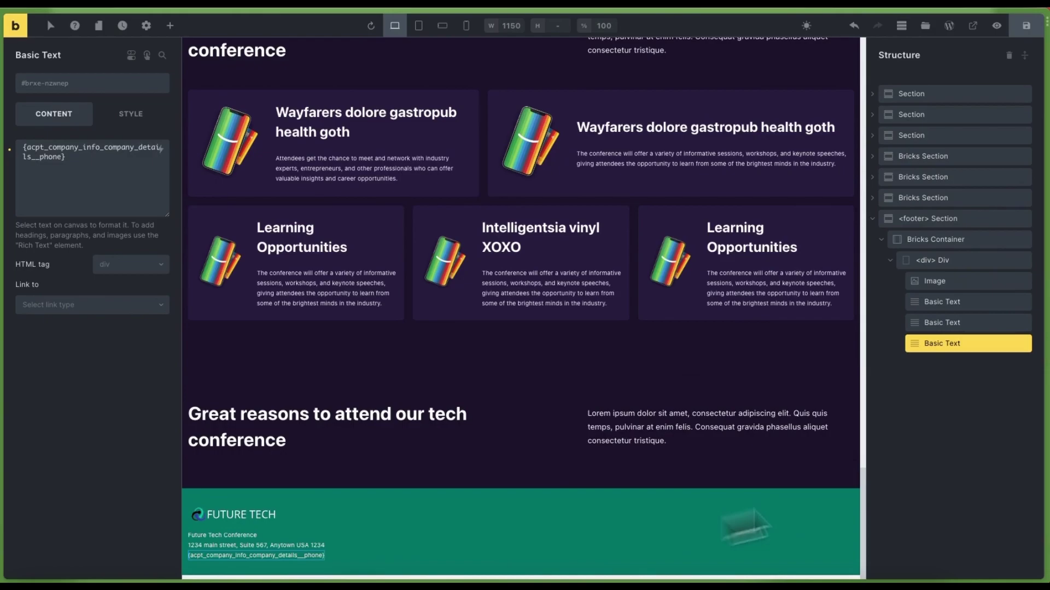
{"action": "left_click", "coordinate": [1013, 345]}
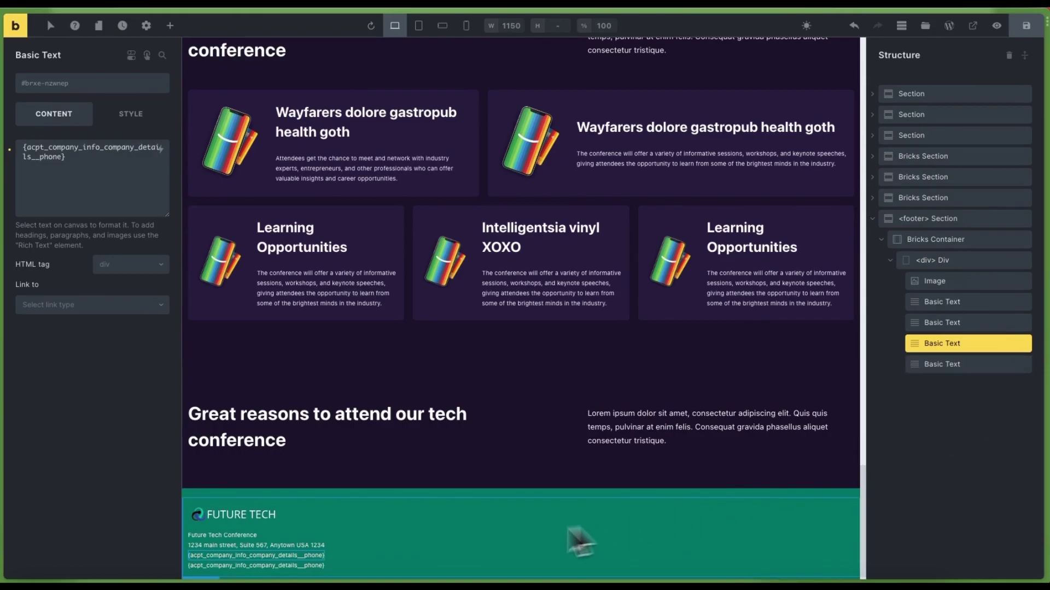
Switch the copied phone line to the ACPT Company Details Email dynamic tag
{"action": "left_click", "coordinate": [233, 566]}
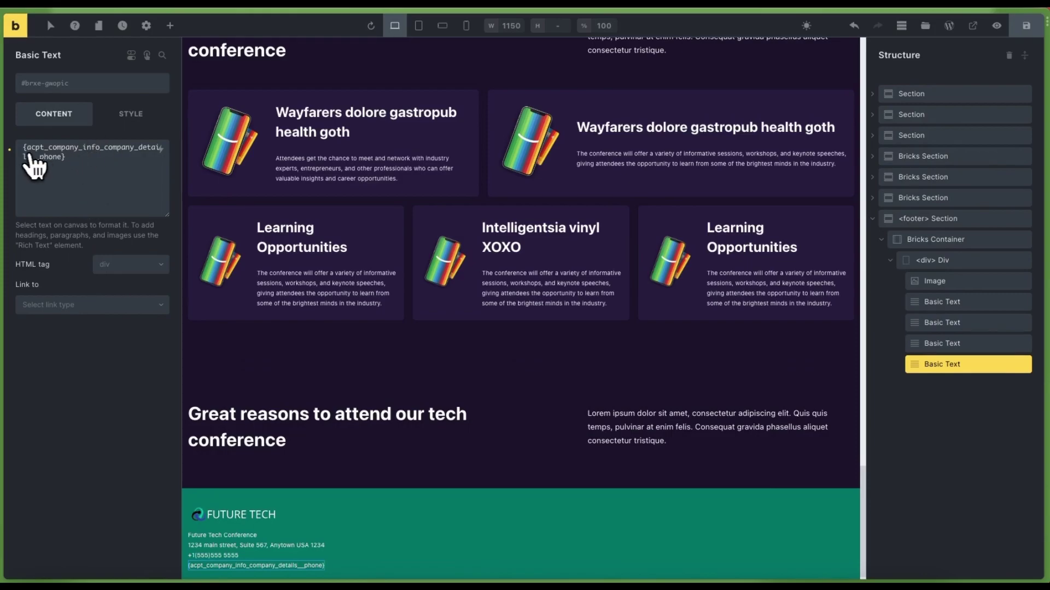
{"action": "left_click", "coordinate": [10, 149]}
{"action": "left_click", "coordinate": [160, 149]}
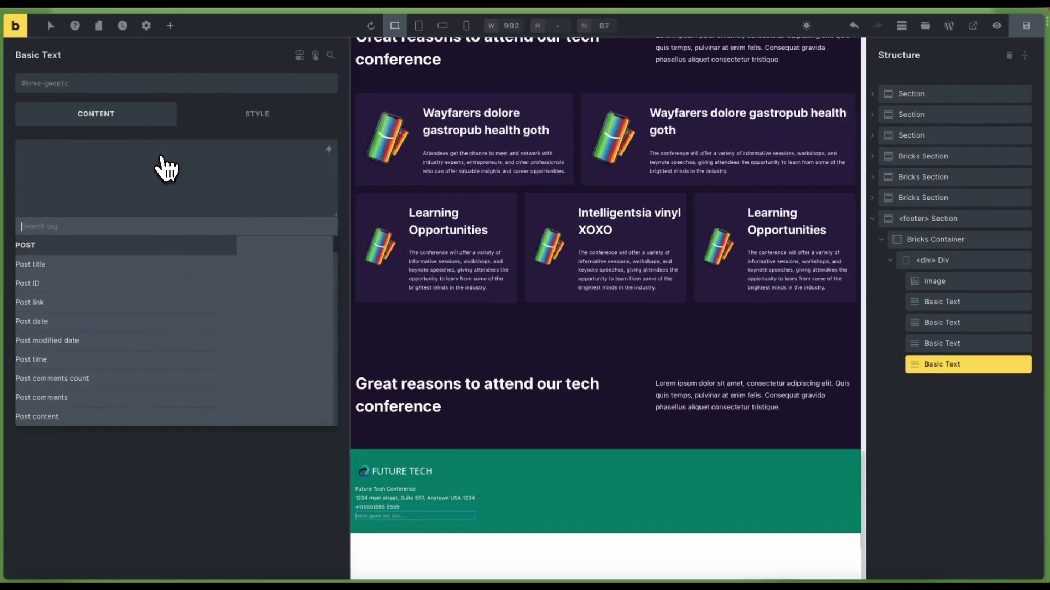
{"action": "left_click_drag", "start_coordinate": [345, 255], "coordinate": [345, 426]}
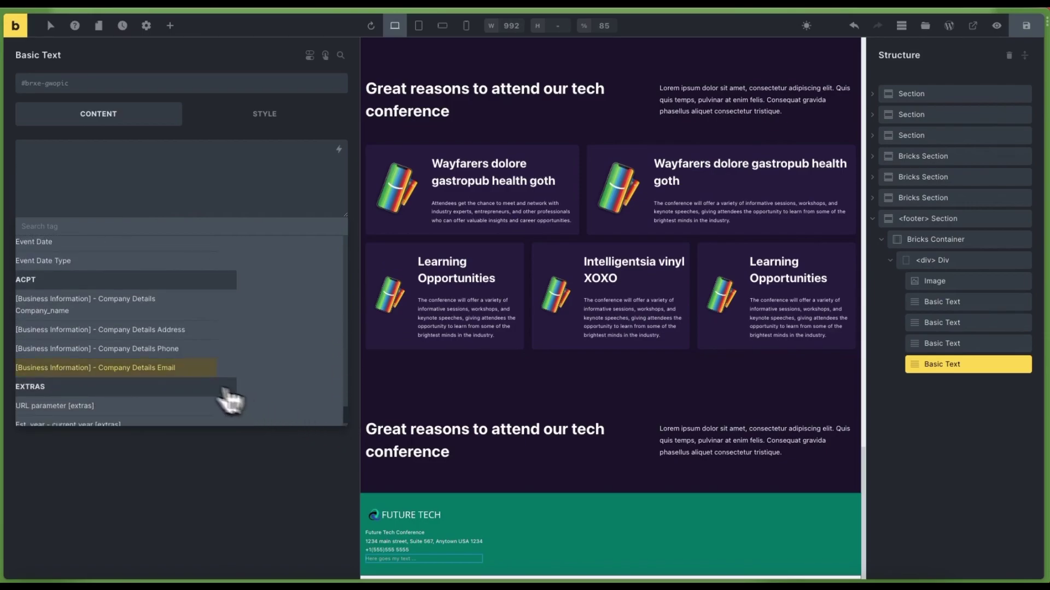
{"action": "left_click", "coordinate": [156, 367]}
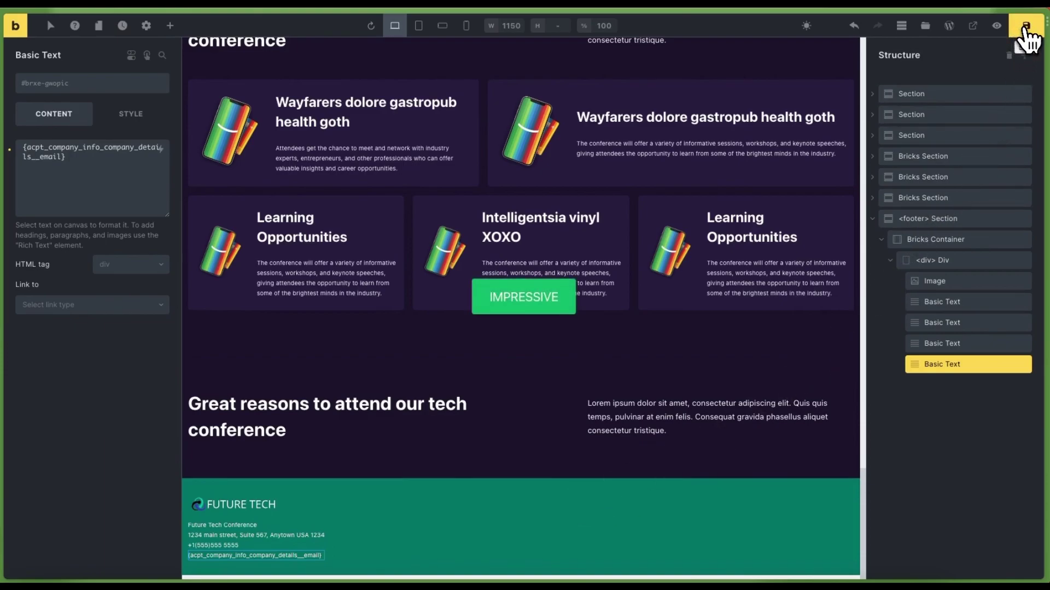
{"action": "left_click", "coordinate": [545, 501]}
{"action": "left_click_drag", "start_coordinate": [554, 498], "coordinate": [271, 550]}
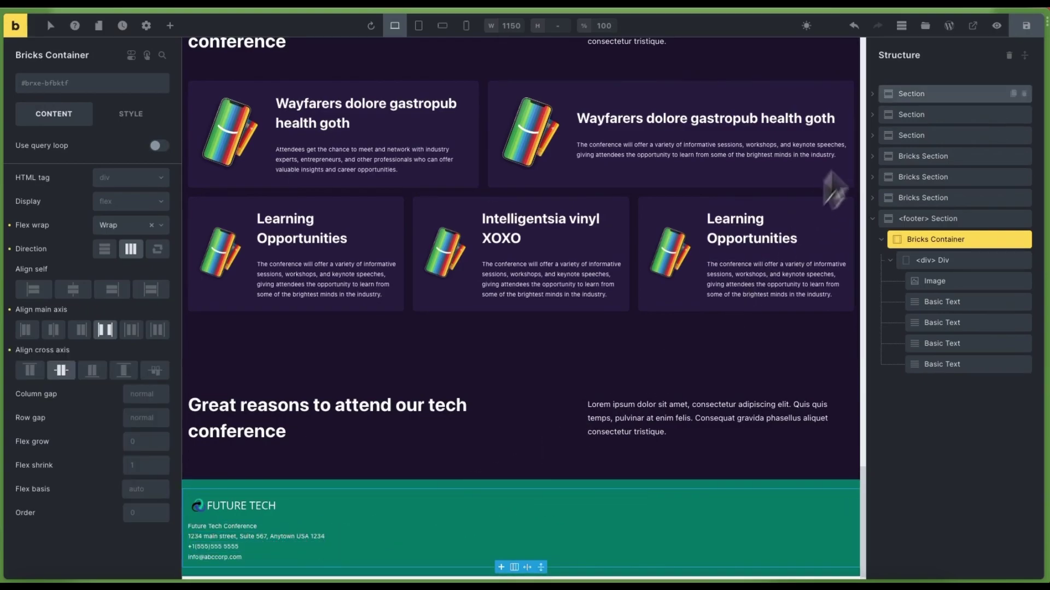
View the live homepage and scroll down to check the footer's company details
{"action": "left_click", "coordinate": [971, 34]}
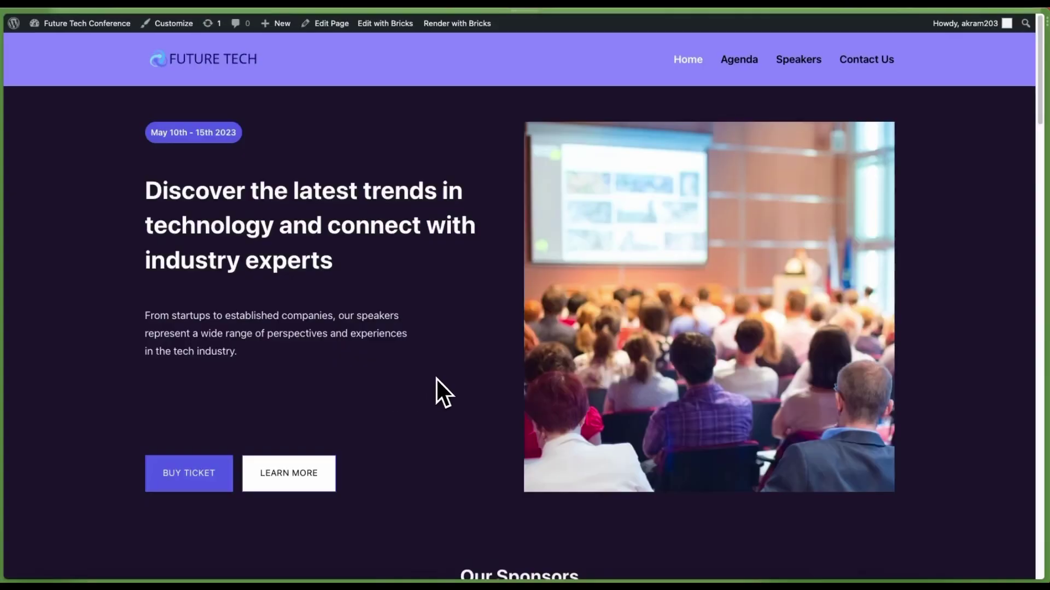
{"action": "scroll", "coordinate": [436, 379], "scroll_direction": "down", "scroll_amount": 20}
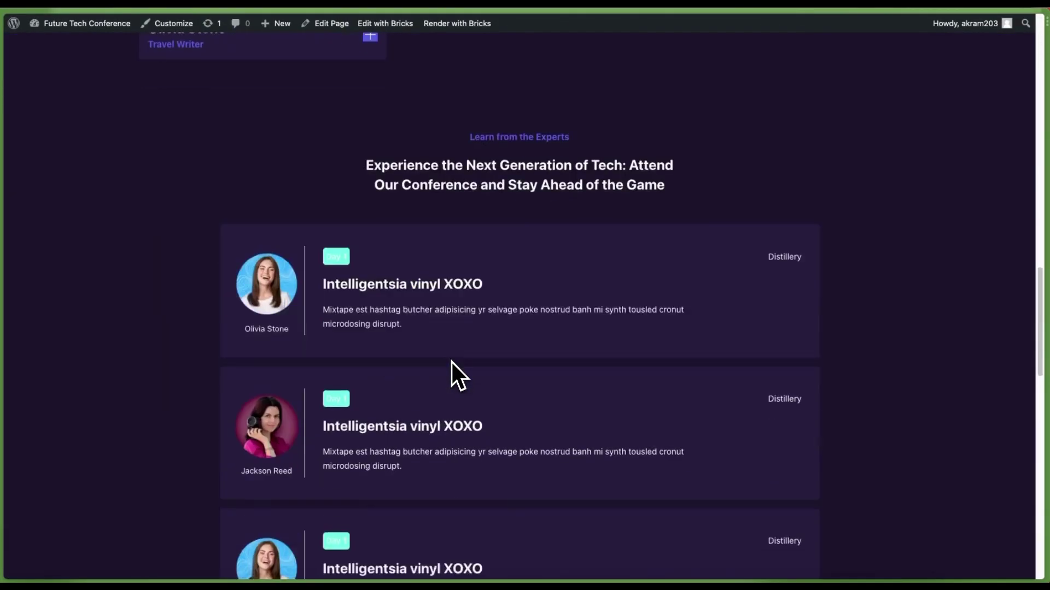
{"action": "scroll", "coordinate": [452, 361], "scroll_direction": "down", "scroll_amount": 15}
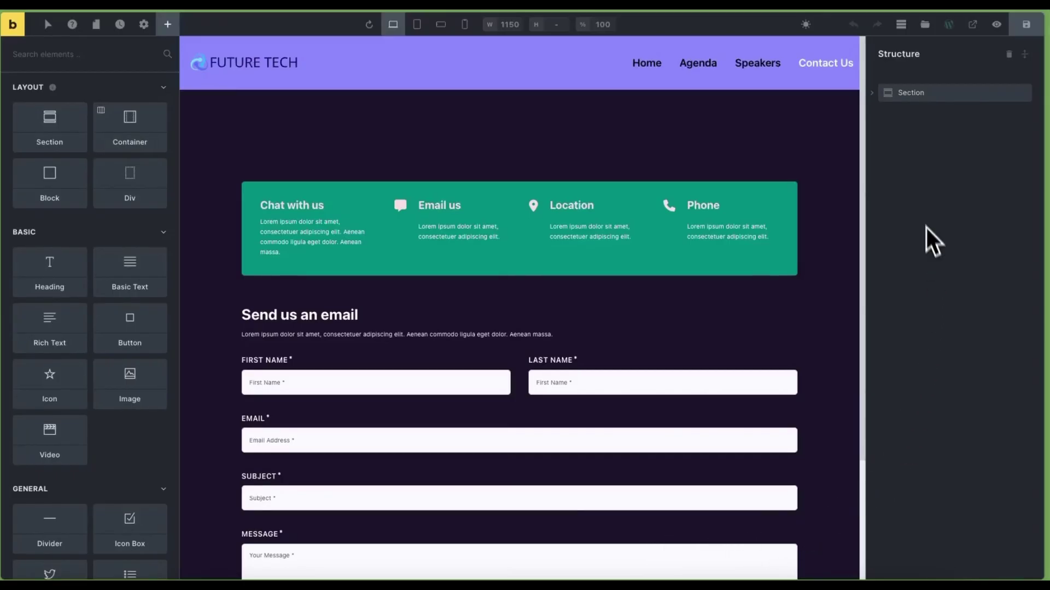
Replace the Email us box placeholder with the Company Details Email dynamic tag
{"action": "left_click", "coordinate": [443, 233]}
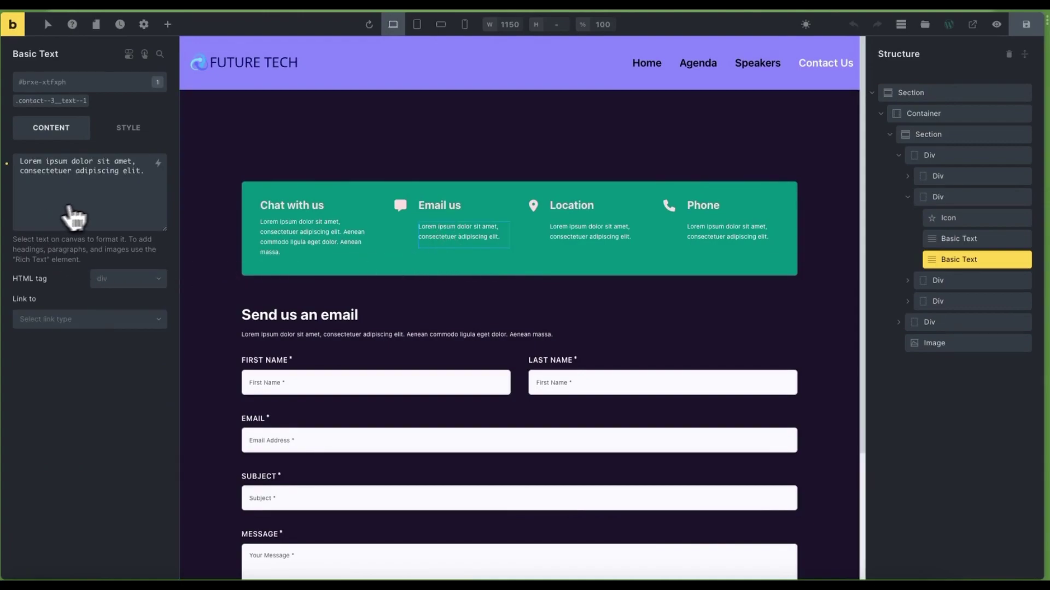
{"action": "left_click", "coordinate": [8, 164]}
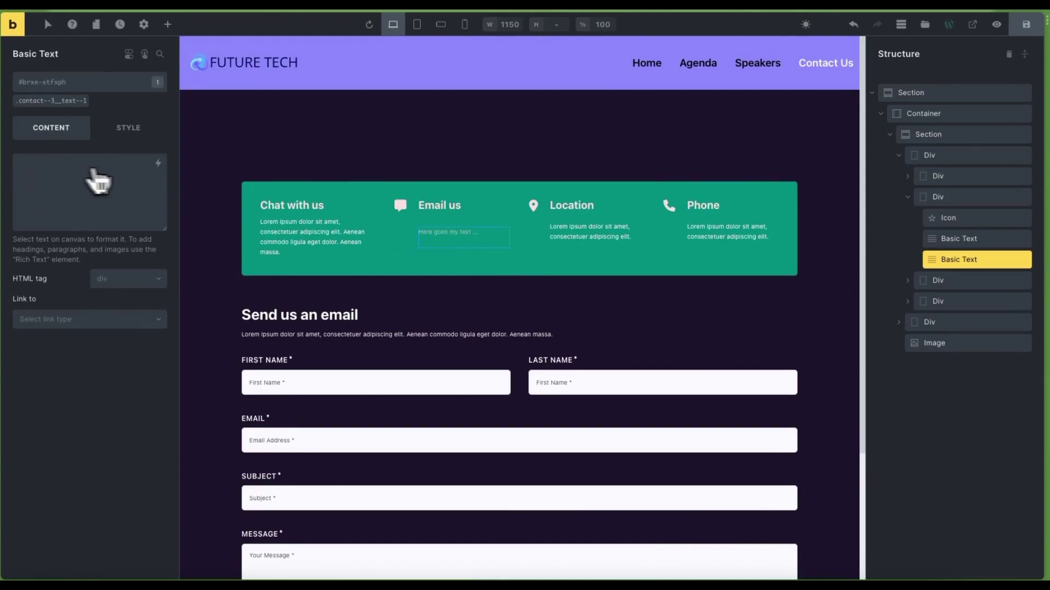
{"action": "left_click", "coordinate": [159, 165]}
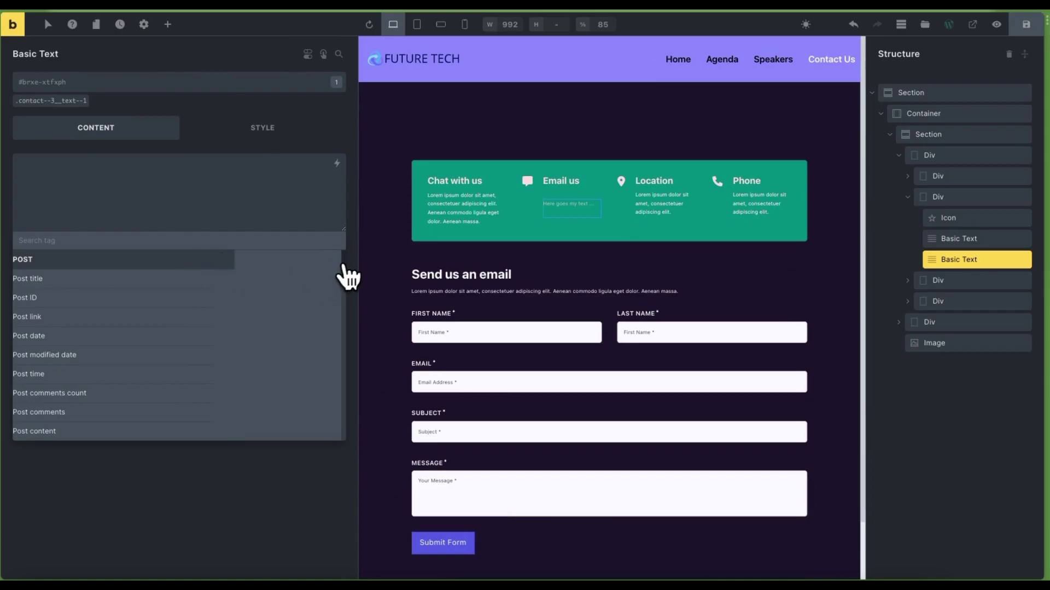
{"action": "left_click_drag", "start_coordinate": [342, 274], "coordinate": [348, 441]}
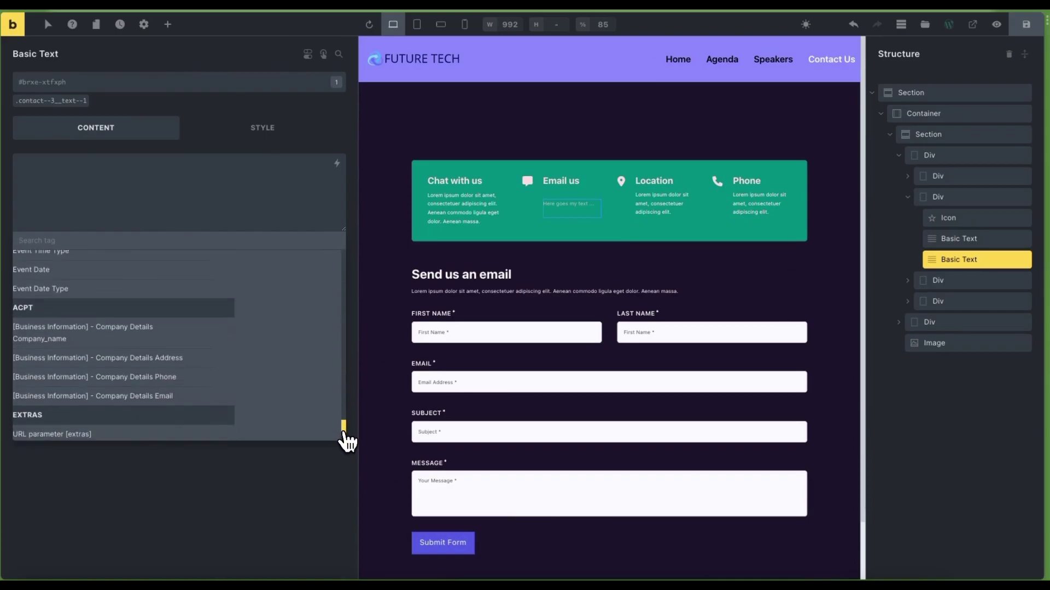
{"action": "left_click", "coordinate": [193, 402]}
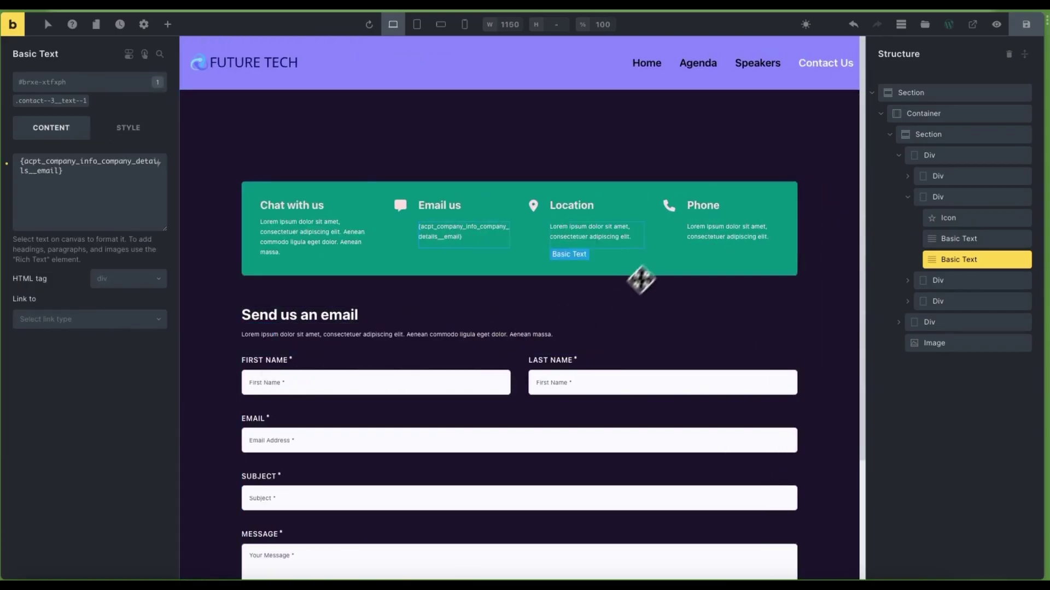
Clear the Location box's placeholder text and browse the dynamic data tags for a company field
{"action": "left_click", "coordinate": [590, 240]}
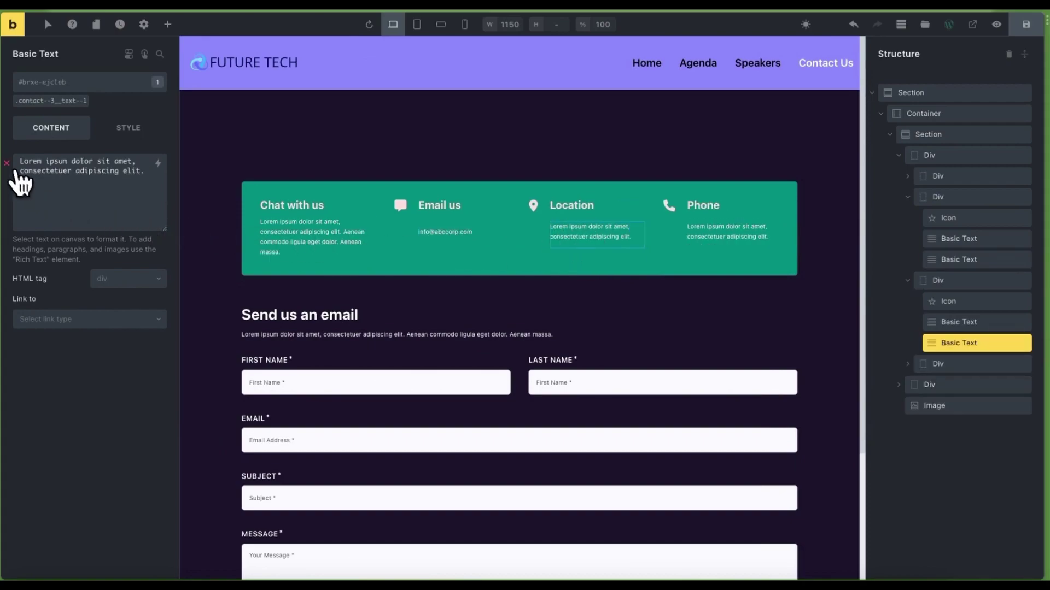
{"action": "left_click", "coordinate": [33, 183]}
{"action": "key", "text": "ctrl+a"}
{"action": "key", "text": "BackSpace"}
{"action": "left_click", "coordinate": [158, 164]}
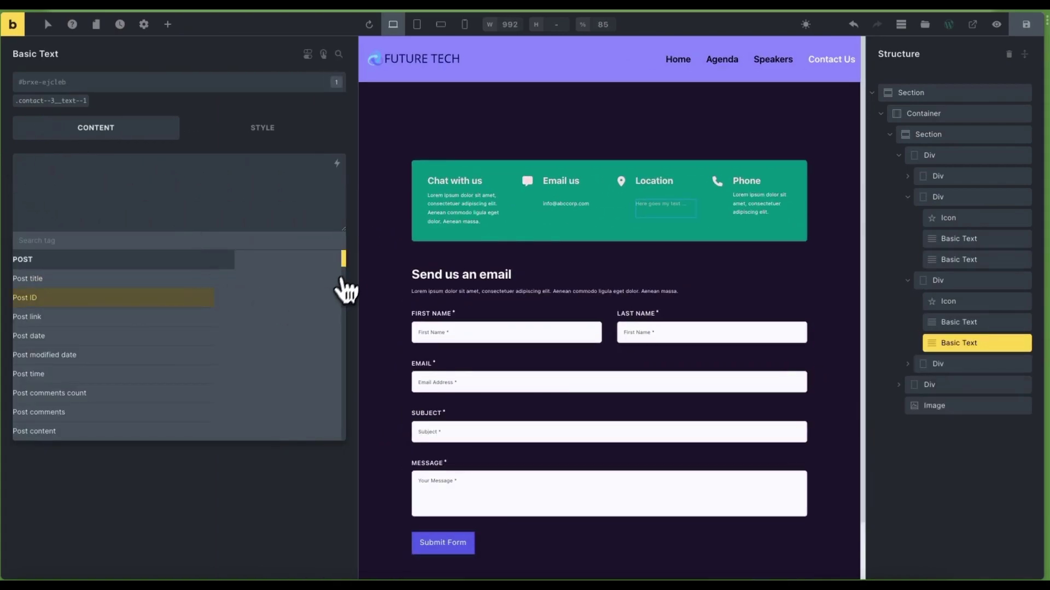
{"action": "left_click_drag", "start_coordinate": [342, 281], "coordinate": [348, 442]}
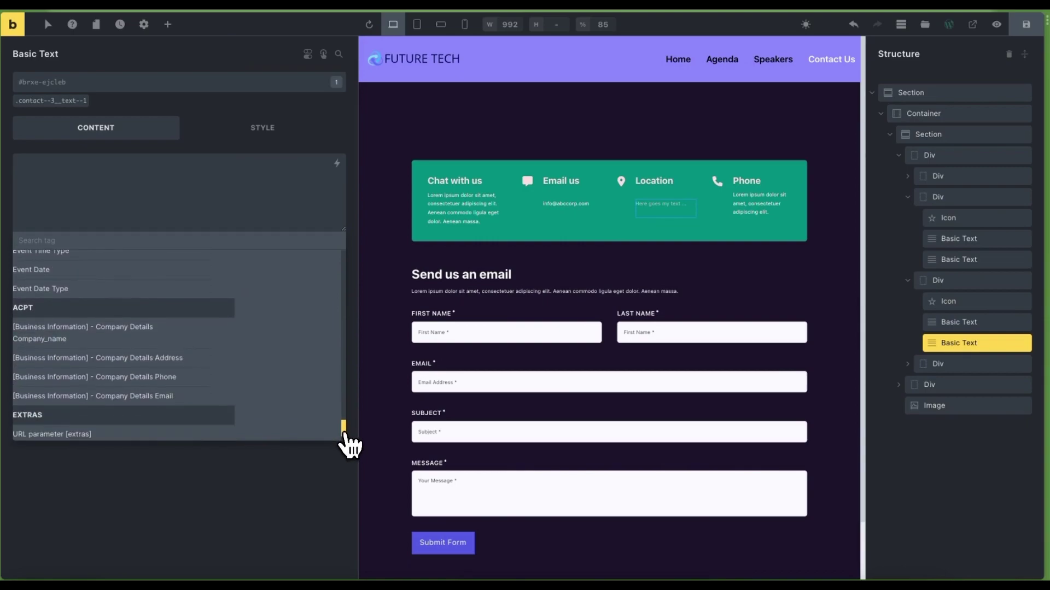
{"action": "scroll", "coordinate": [348, 442], "scroll_direction": "down", "scroll_amount": 1}
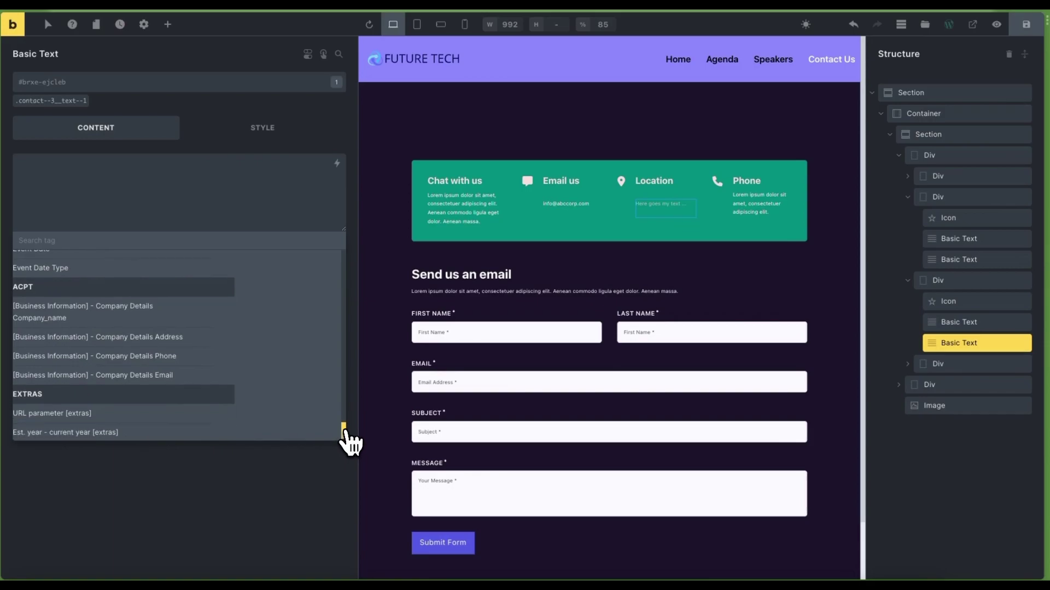
Insert the Company Details Phone tag in the Location box and rename its heading to Address
{"action": "left_click", "coordinate": [171, 360]}
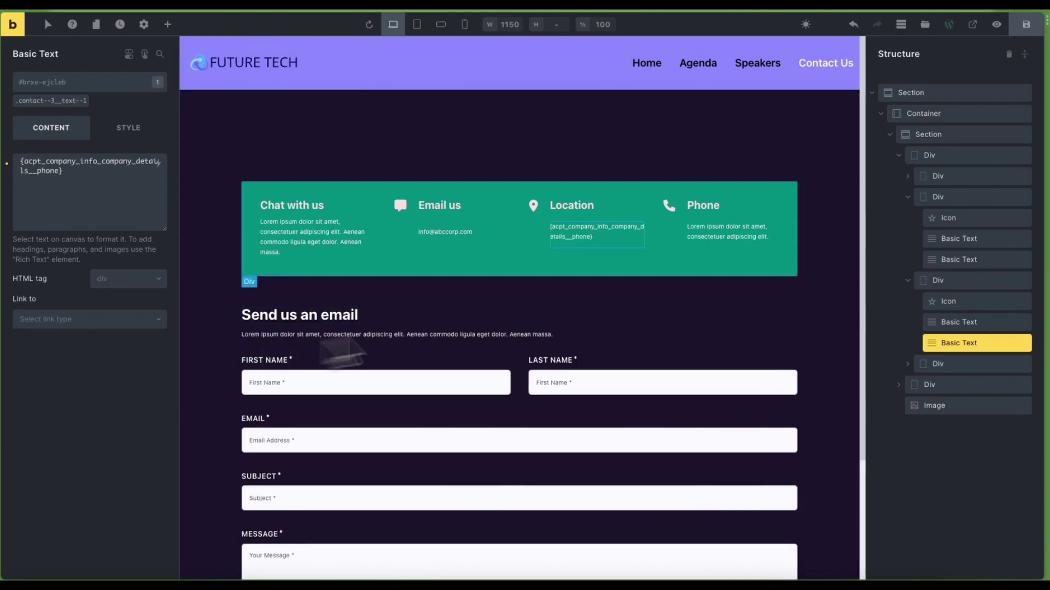
{"action": "left_click", "coordinate": [562, 206]}
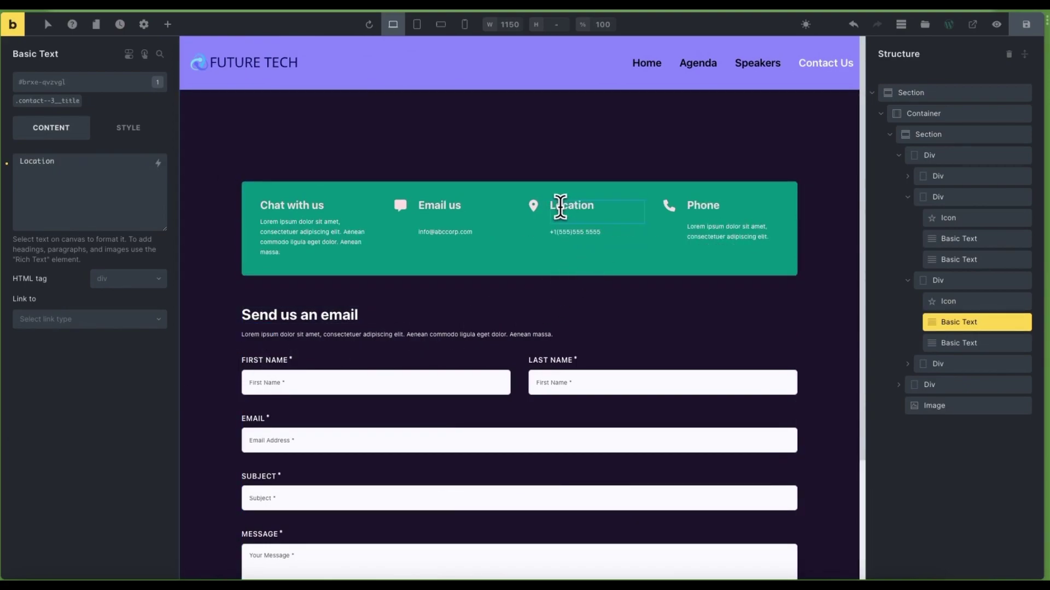
{"action": "double_click", "coordinate": [559, 206]}
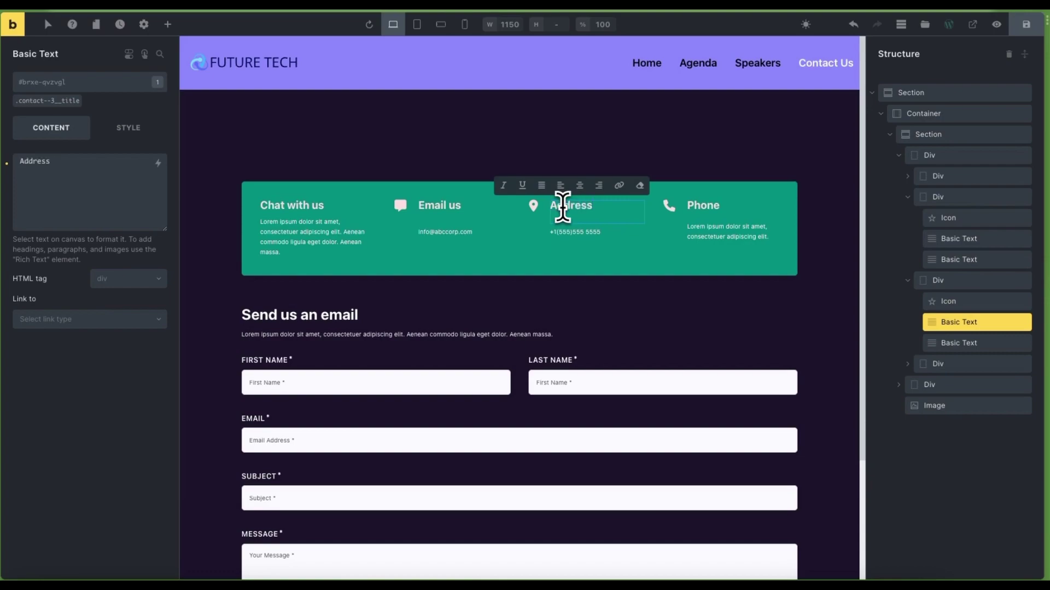
Replace the Address box text with the Company Details Address dynamic tag
{"action": "left_click", "coordinate": [562, 231]}
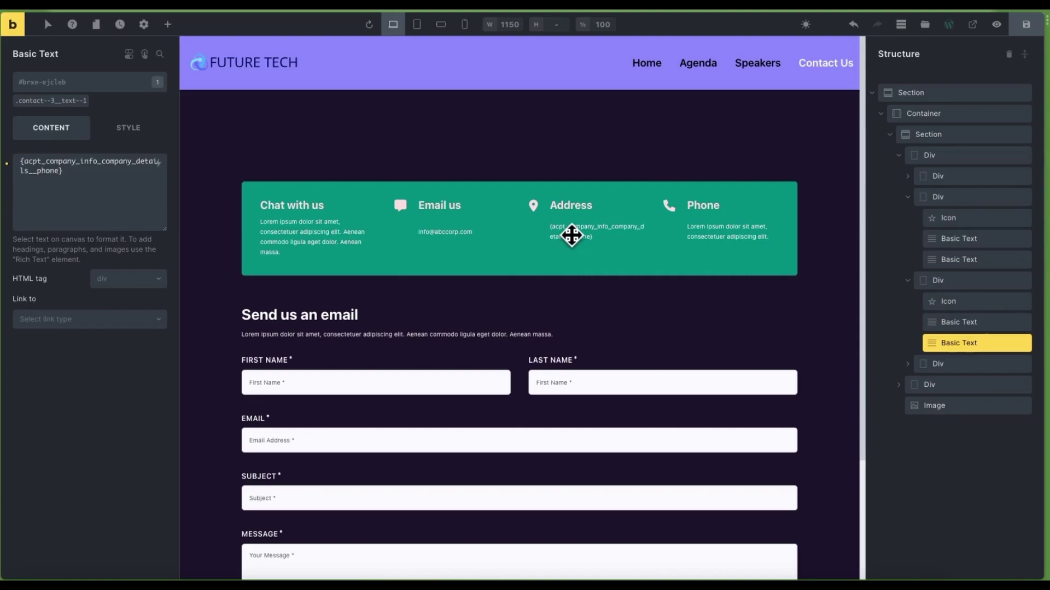
{"action": "left_click", "coordinate": [7, 163]}
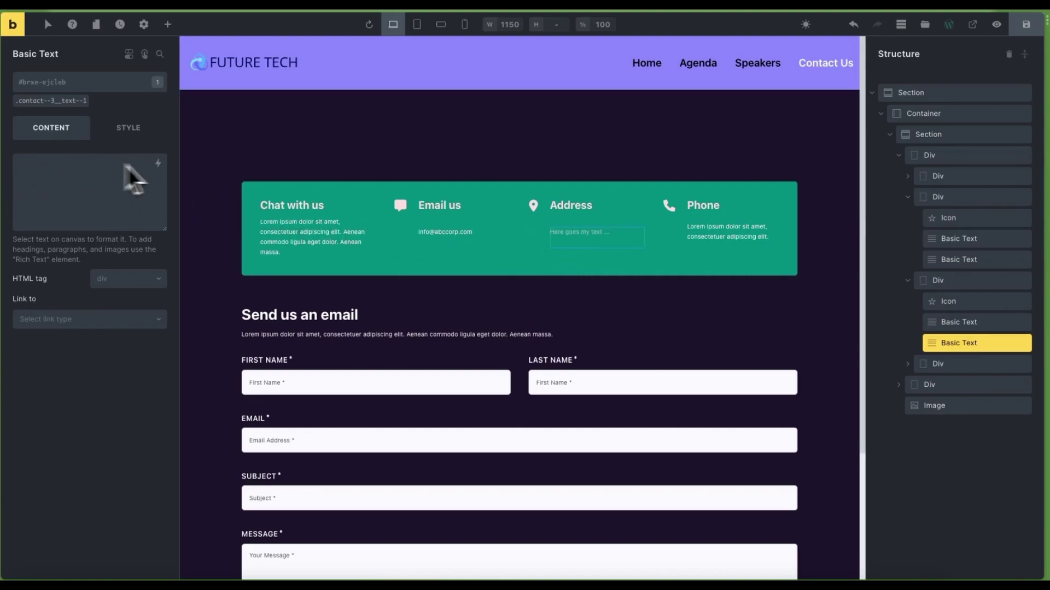
{"action": "left_click", "coordinate": [158, 163]}
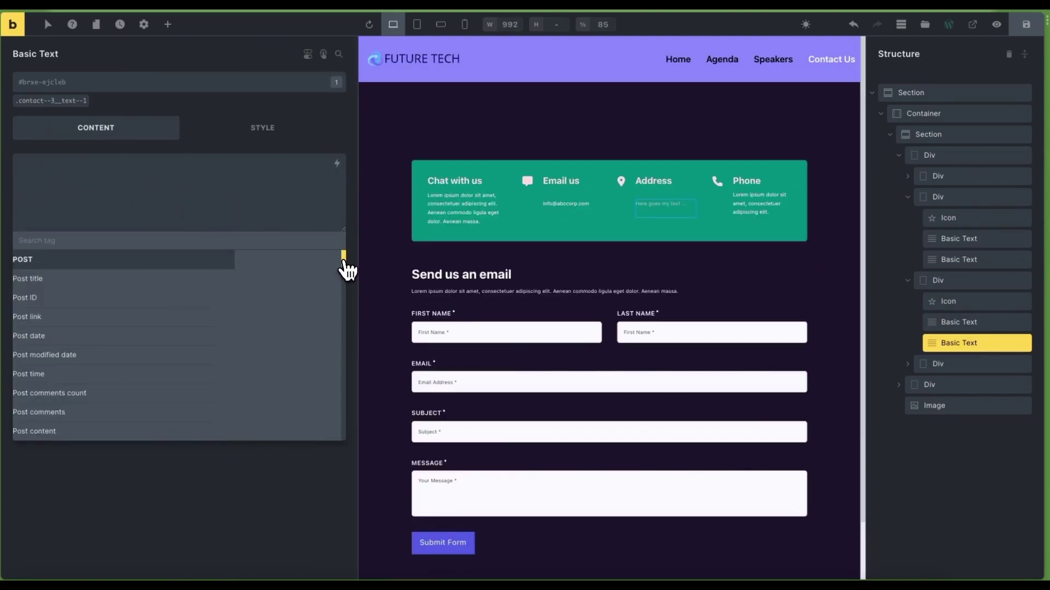
{"action": "left_click_drag", "start_coordinate": [345, 262], "coordinate": [347, 441]}
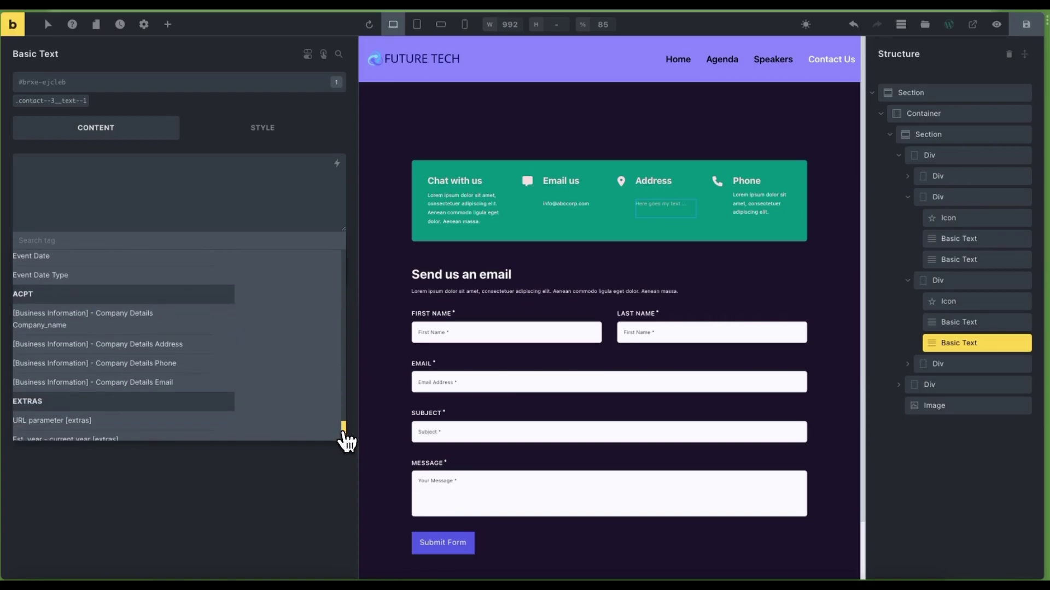
{"action": "left_click", "coordinate": [194, 345]}
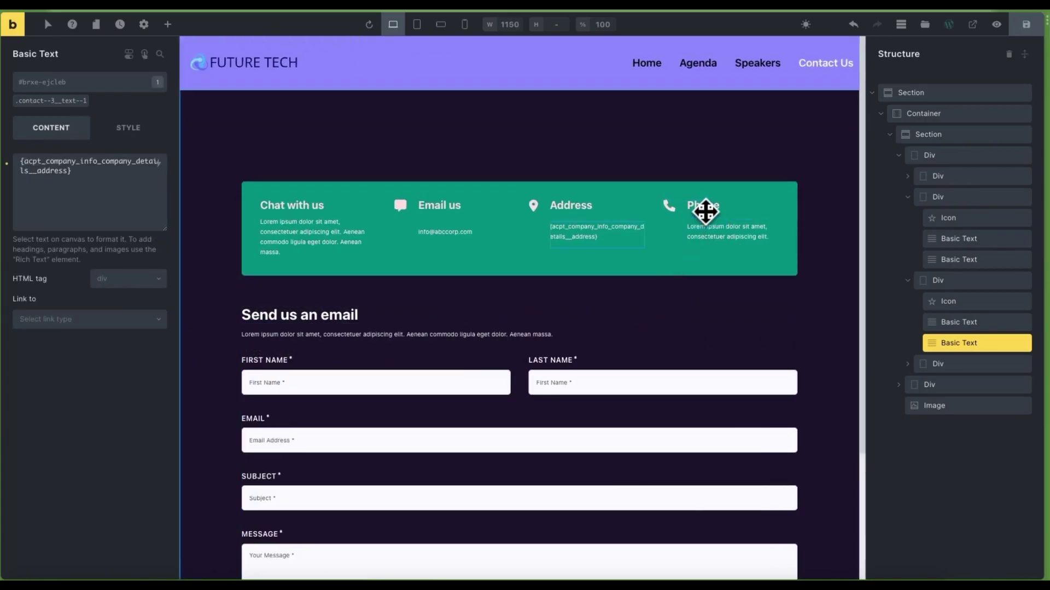
Replace the Phone box placeholder with the Company Details Phone tag and save the Contact Us page
{"action": "left_click", "coordinate": [714, 236]}
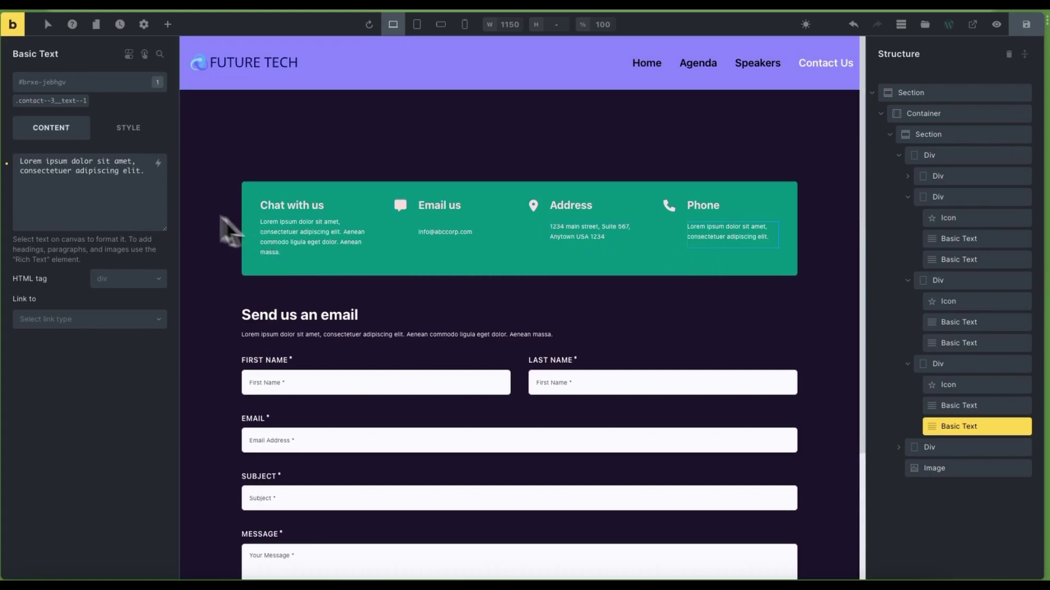
{"action": "left_click", "coordinate": [17, 174]}
{"action": "key", "text": "ctrl+a"}
{"action": "key", "text": "BackSpace"}
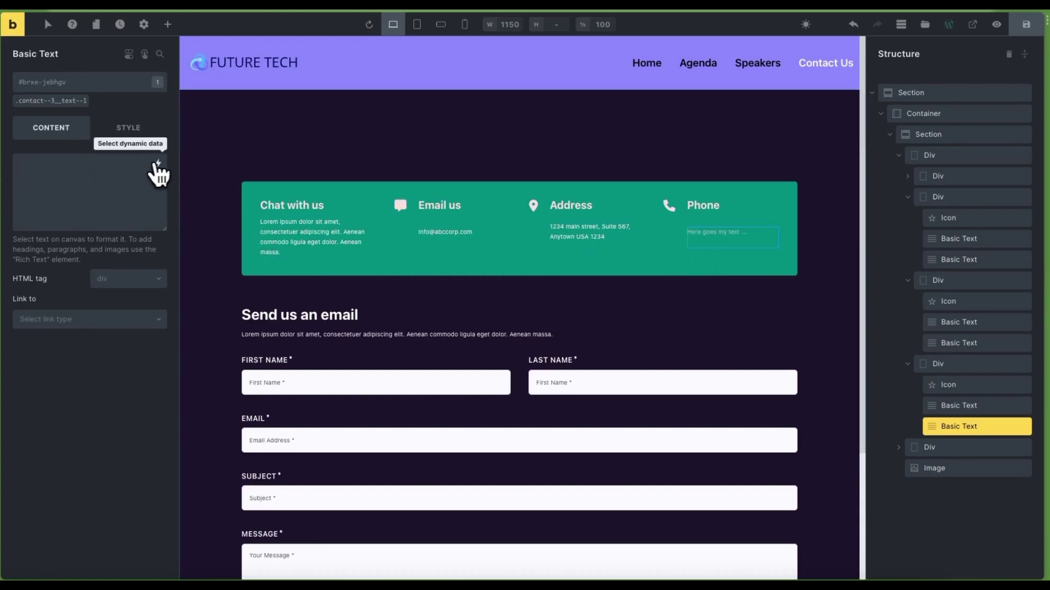
{"action": "left_click", "coordinate": [158, 163]}
{"action": "left_click_drag", "start_coordinate": [346, 262], "coordinate": [347, 443]}
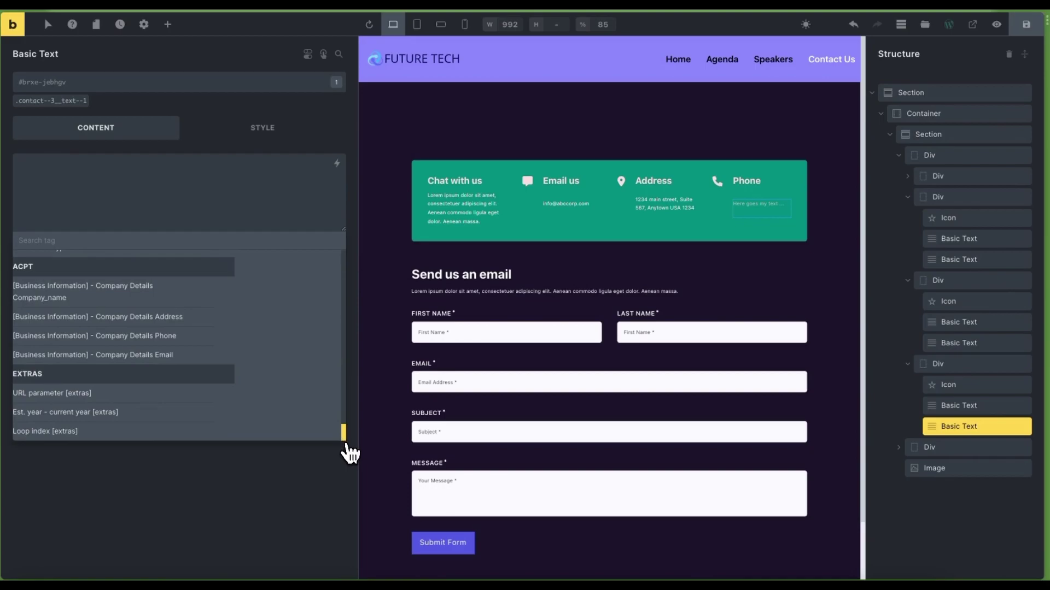
{"action": "left_click", "coordinate": [183, 339]}
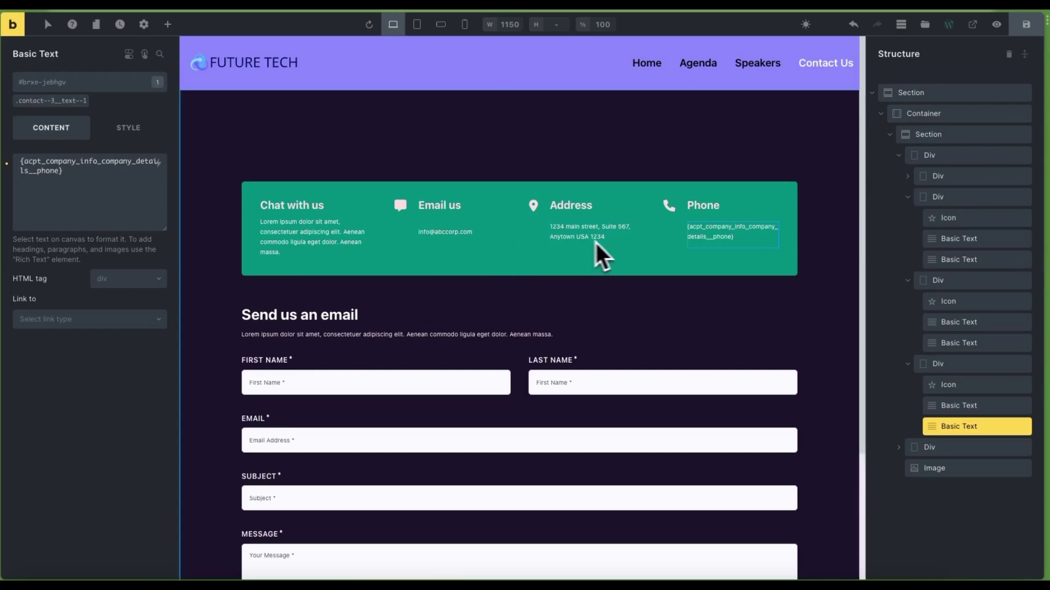
{"action": "left_click", "coordinate": [1030, 30]}
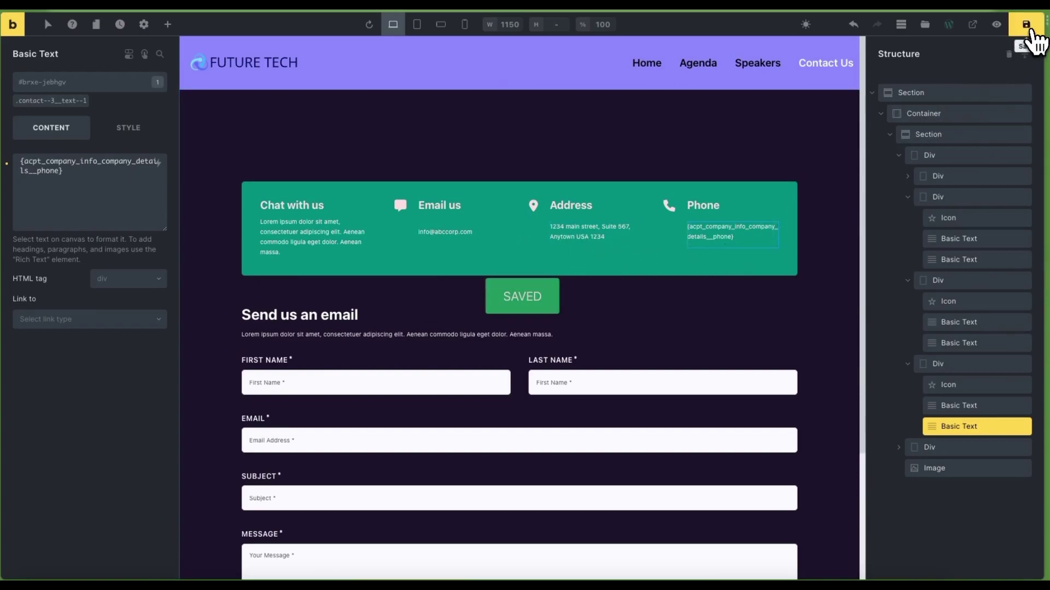